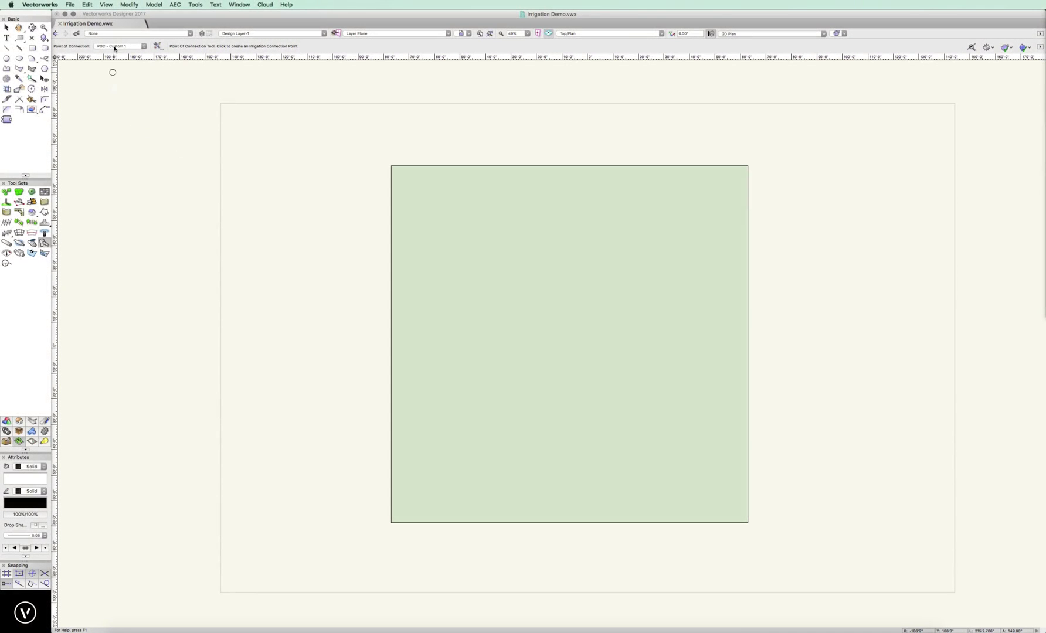
Step: Place an I-20 Series outlet with a 35 ft radius beside the green square, its arc starting at 0° and leaving a lower-right gap
{"action": "left_click", "coordinate": [44, 234]}
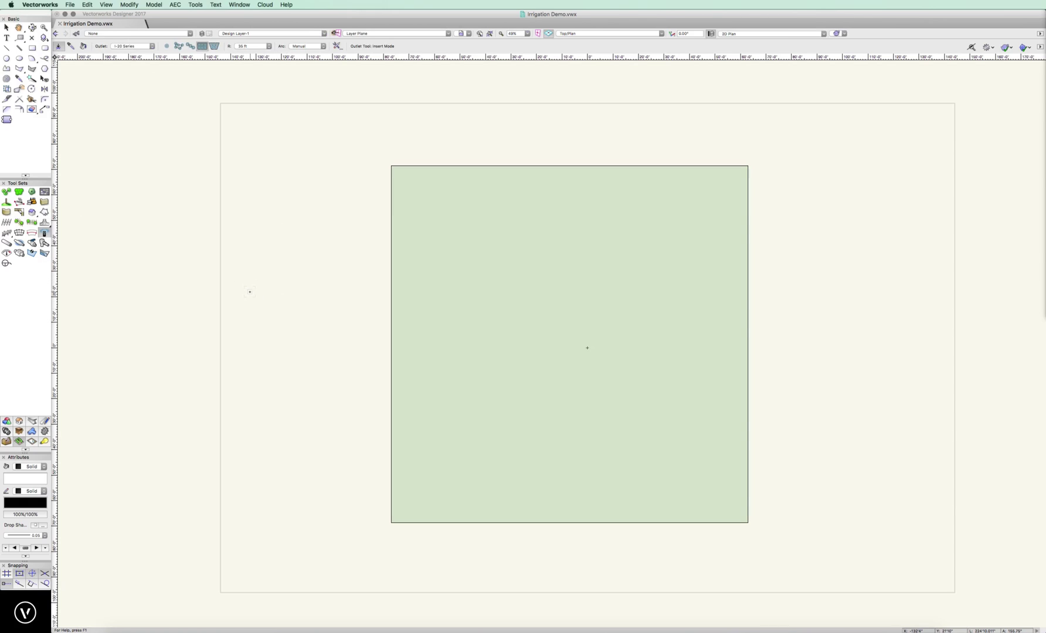
{"action": "left_click", "coordinate": [250, 291]}
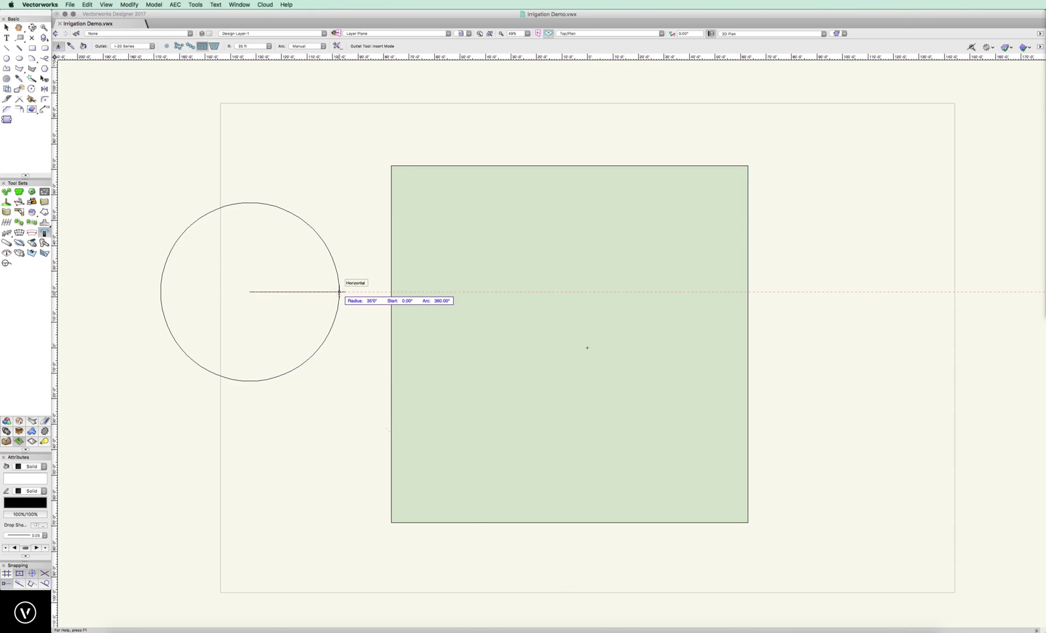
{"action": "left_click", "coordinate": [339, 291]}
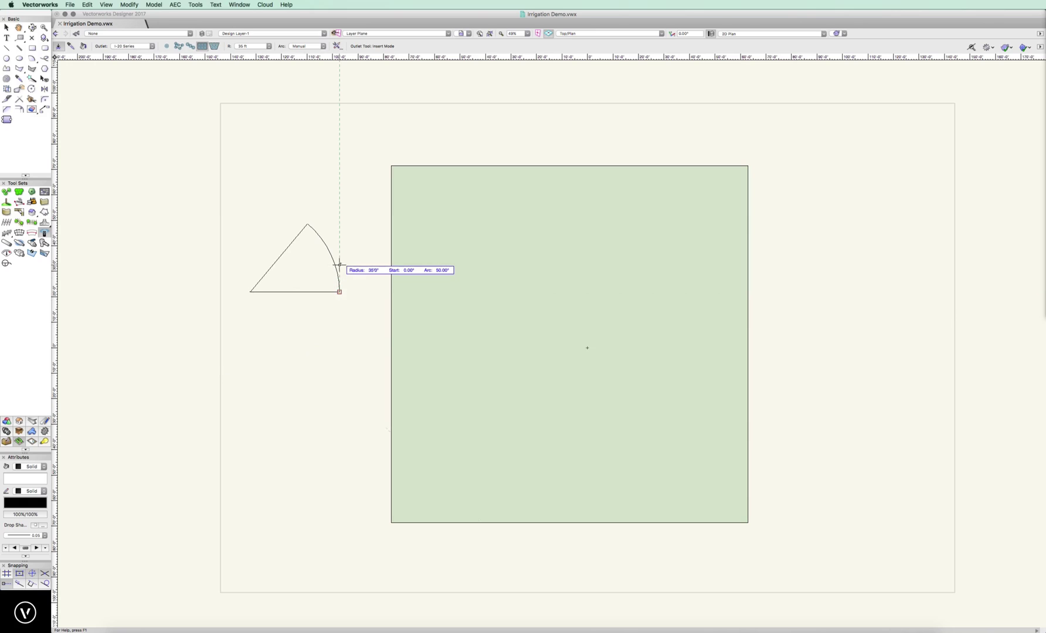
{"action": "left_click", "coordinate": [329, 356]}
{"action": "left_click", "coordinate": [330, 356]}
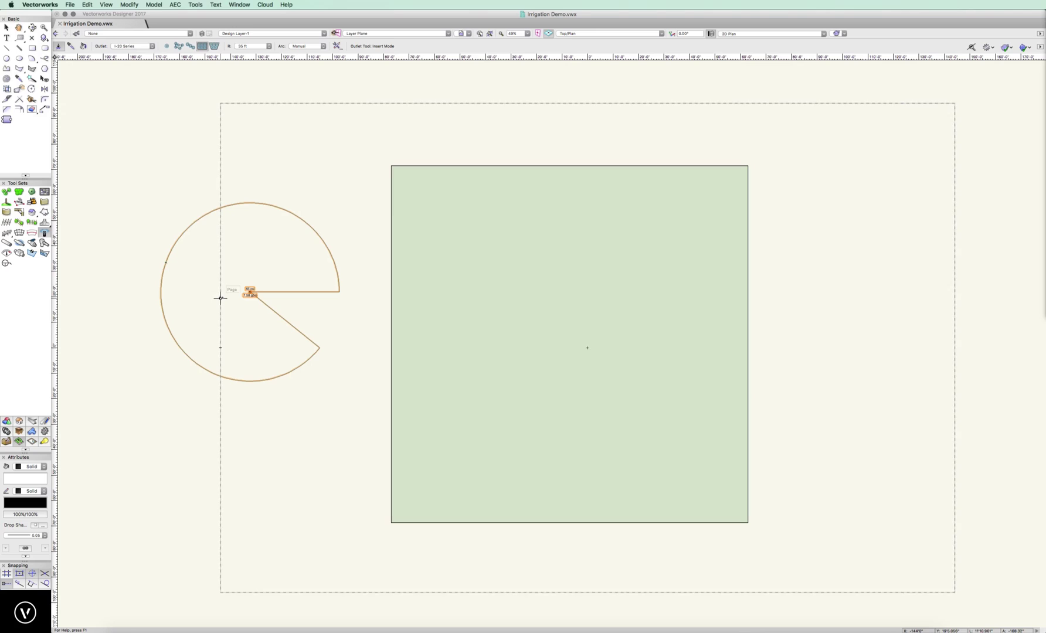
Step: Separate the outlet's pressure and flow labels, placing them farther above and below the outlet symbol
{"action": "scroll", "coordinate": [223, 295], "scroll_direction": "up", "scroll_amount": 5}
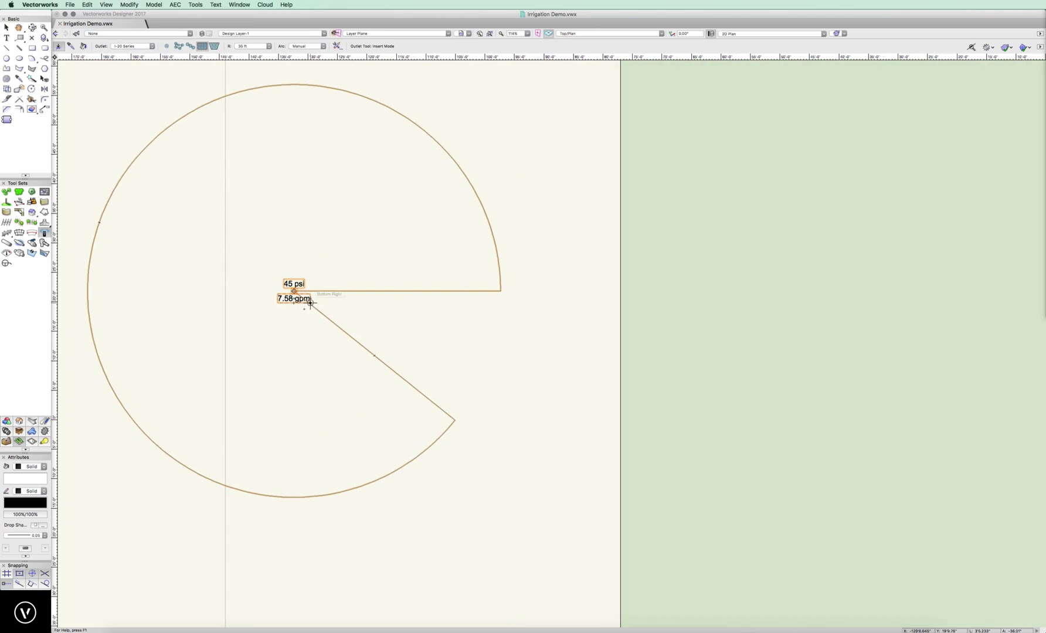
{"action": "key", "text": "x"}
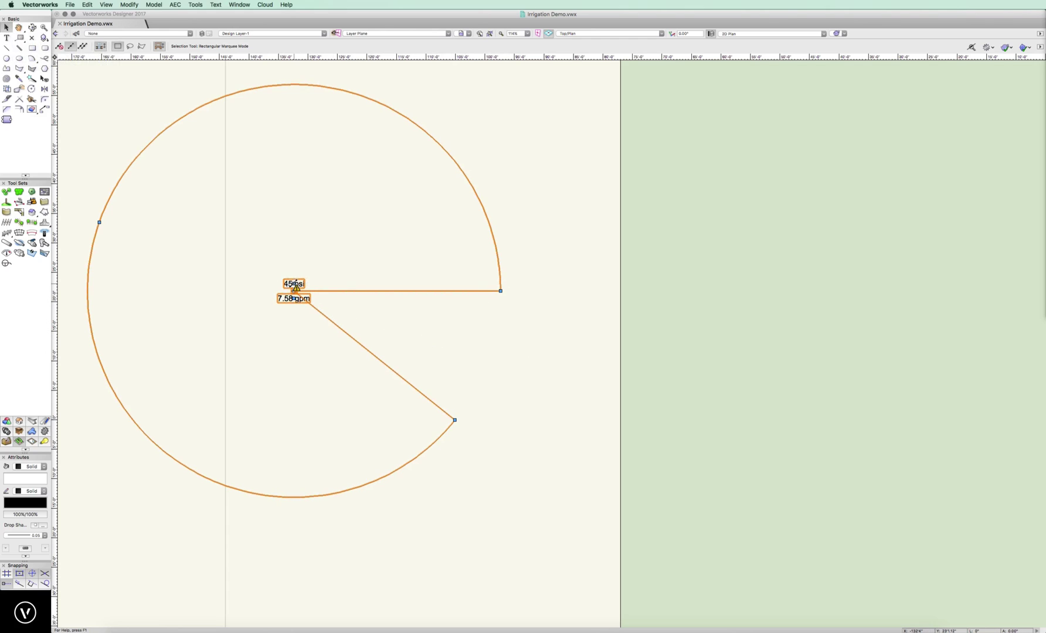
{"action": "left_click_drag", "start_coordinate": [295, 285], "coordinate": [294, 312]}
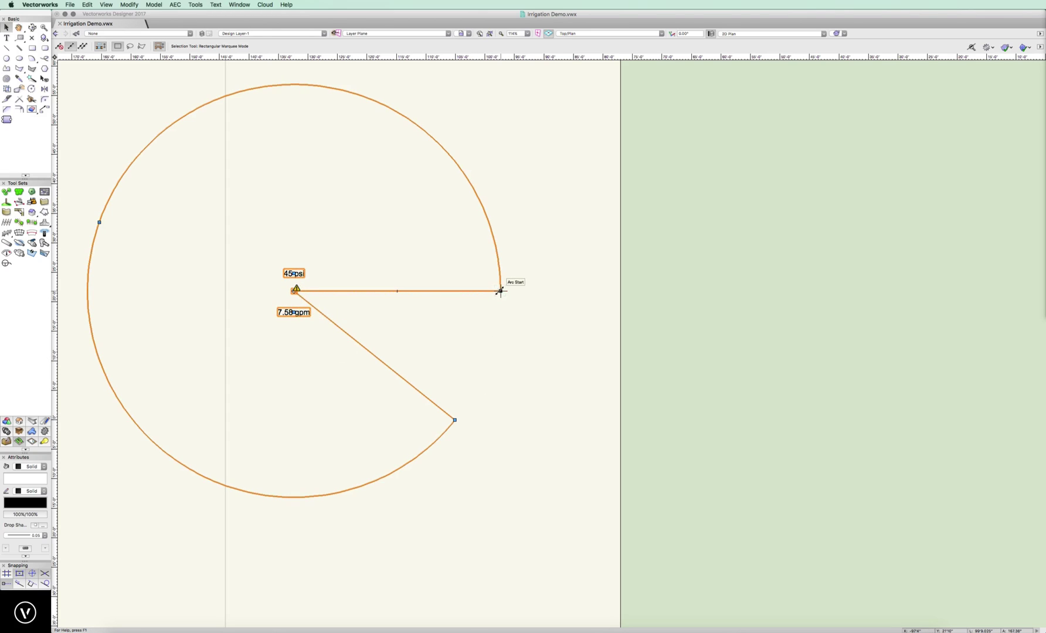
Step: Reshape the outlet's spray arc to 270° by moving its end point straight below the outlet's center
{"action": "mouse_move", "coordinate": [500, 290]}
{"action": "left_mouse_down"}
{"action": "mouse_move", "coordinate": [472, 188]}
{"action": "mouse_move", "coordinate": [490, 315]}
{"action": "mouse_move", "coordinate": [498, 293]}
{"action": "mouse_move", "coordinate": [431, 290]}
{"action": "mouse_move", "coordinate": [499, 293]}
{"action": "left_mouse_up"}
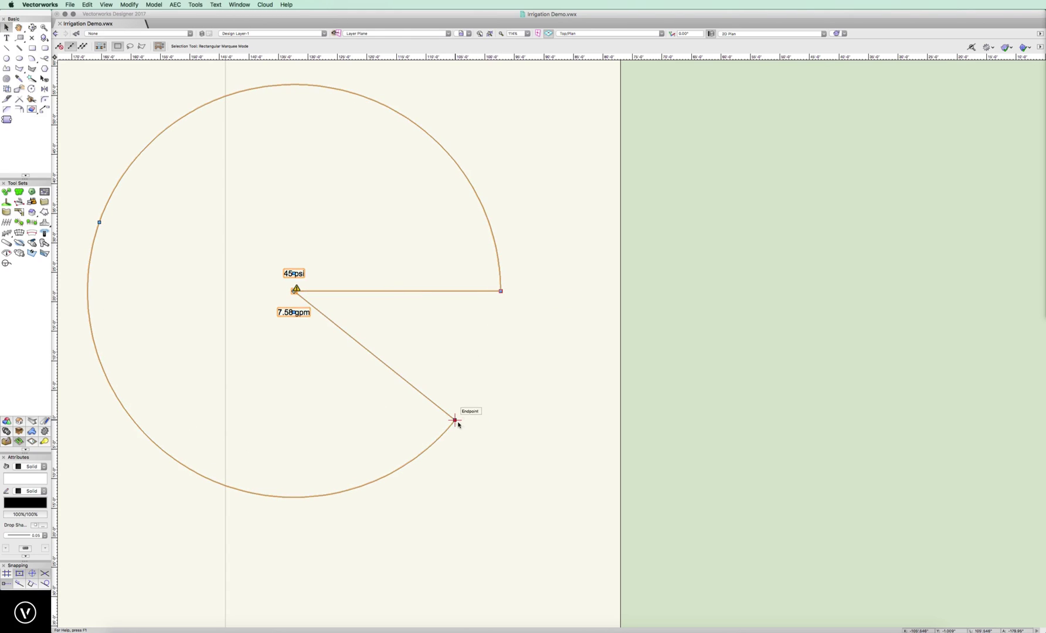
{"action": "left_click_drag", "start_coordinate": [455, 419], "coordinate": [294, 497]}
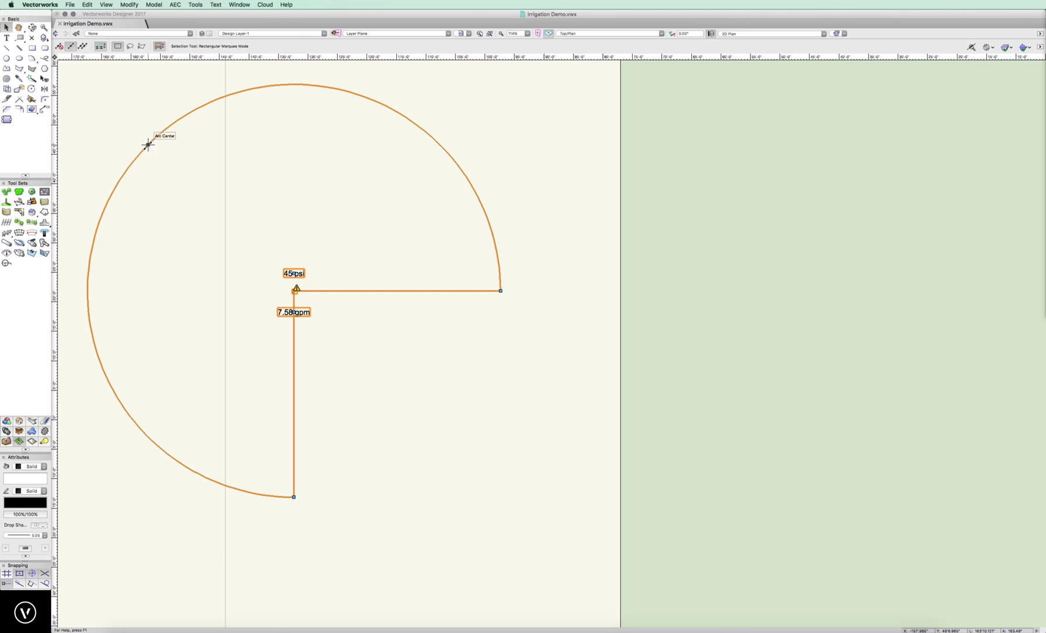
{"action": "mouse_move", "coordinate": [148, 145]}
{"action": "left_mouse_down"}
{"action": "mouse_move", "coordinate": [171, 171]}
{"action": "mouse_move", "coordinate": [225, 151]}
{"action": "mouse_move", "coordinate": [222, 262]}
{"action": "mouse_move", "coordinate": [145, 158]}
{"action": "mouse_move", "coordinate": [115, 141]}
{"action": "mouse_move", "coordinate": [154, 163]}
{"action": "mouse_move", "coordinate": [148, 144]}
{"action": "left_mouse_up"}
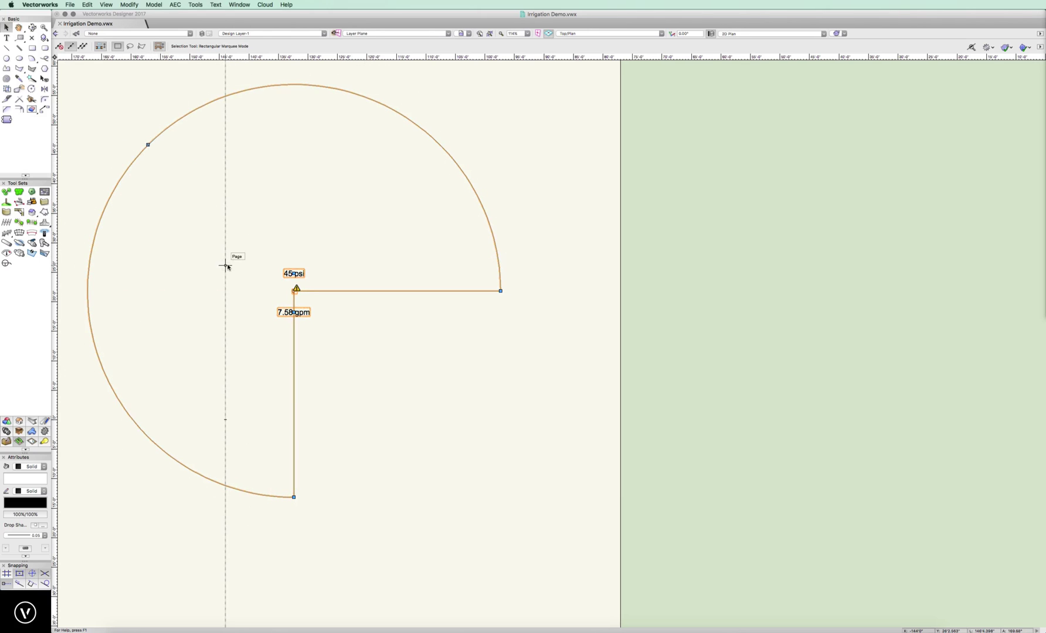
Step: Show the outlet's object information beside the drawing and set its arc to 180°
{"action": "scroll", "coordinate": [311, 341], "scroll_direction": "up", "scroll_amount": 1}
{"action": "middle_click_drag", "start_coordinate": [319, 340], "coordinate": [443, 322]}
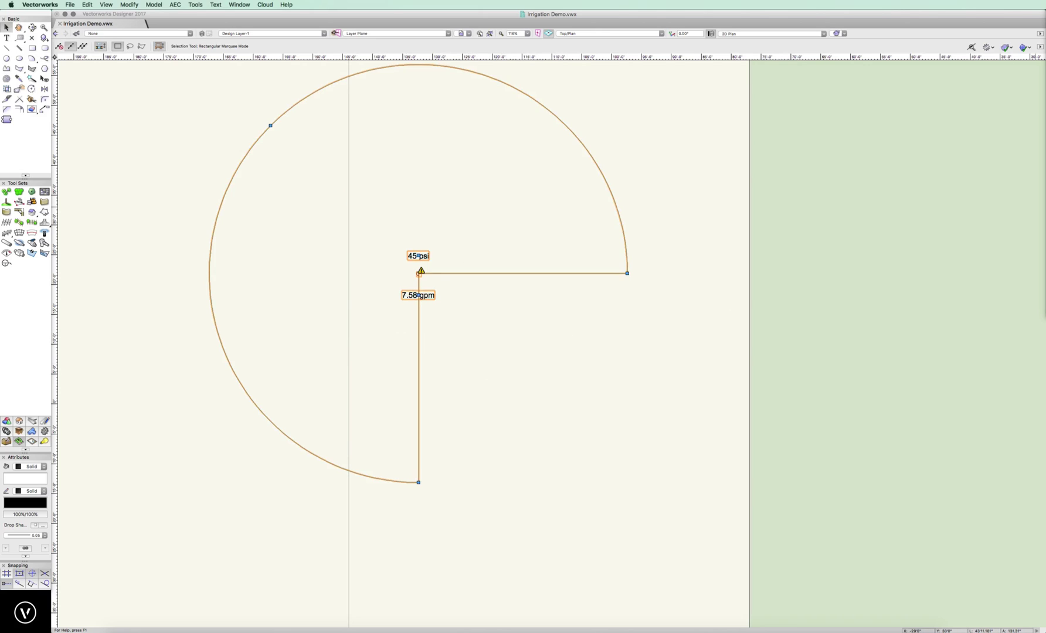
{"action": "key", "text": "super+i"}
{"action": "left_click_drag", "start_coordinate": [1034, 64], "coordinate": [749, 153]}
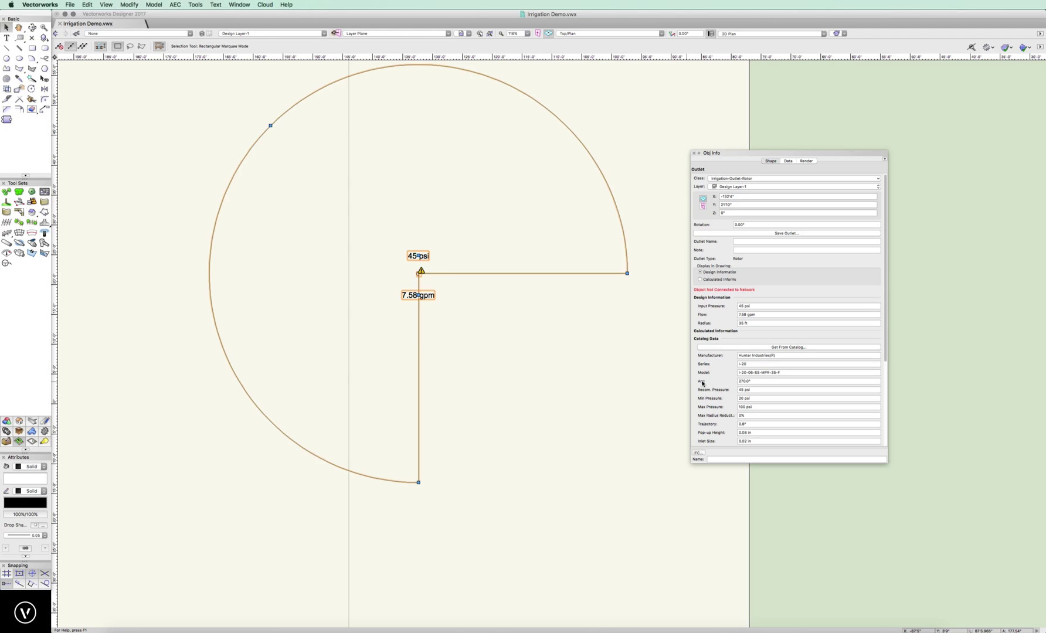
{"action": "left_click", "coordinate": [746, 383]}
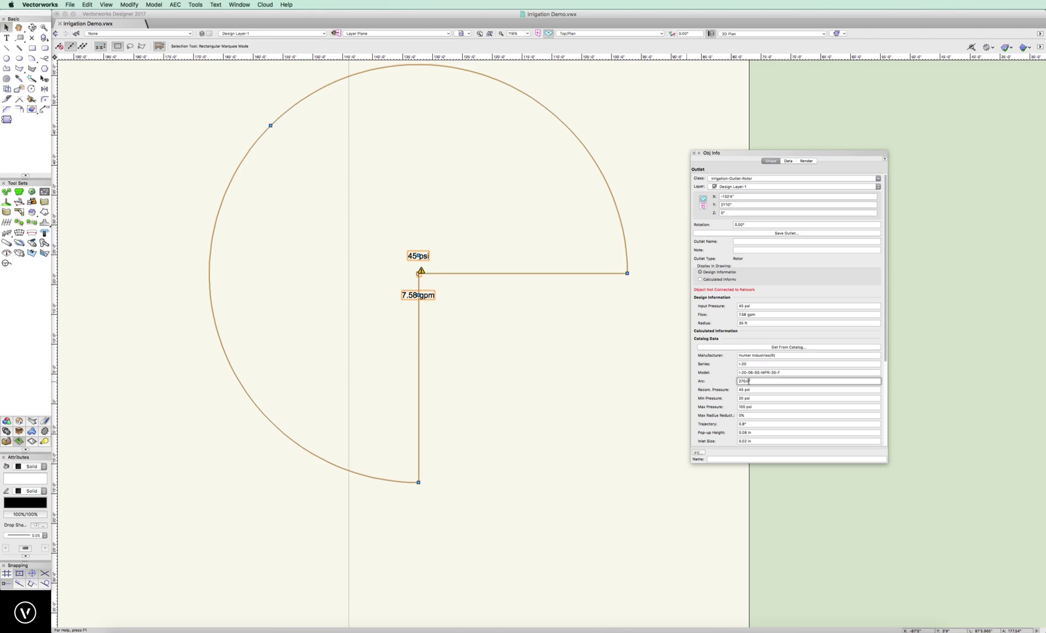
{"action": "type", "text": "180"}
{"action": "key", "text": "Return"}
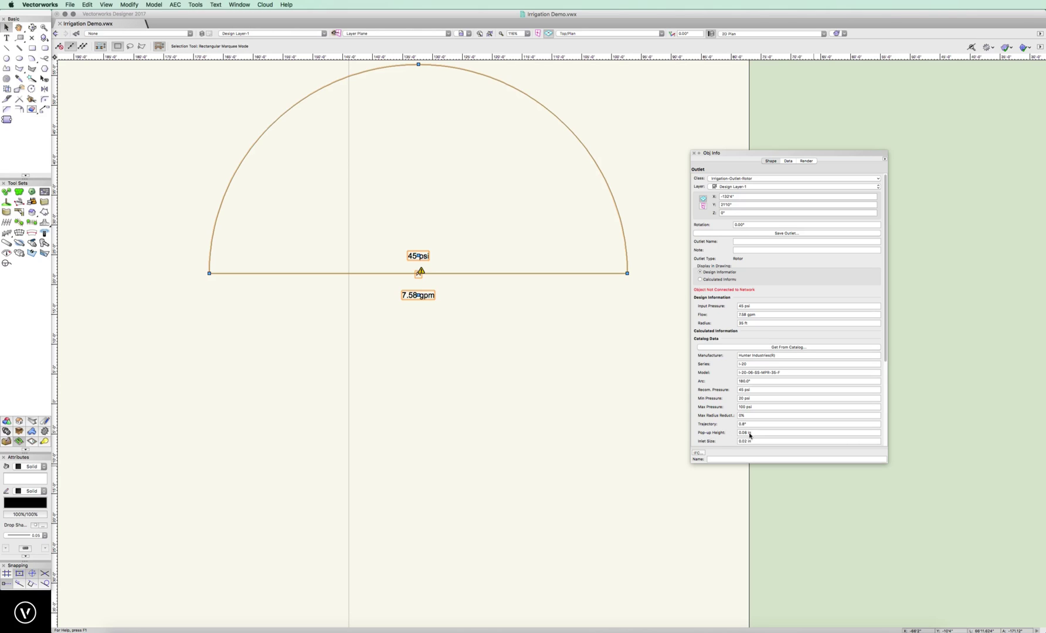
Step: Open the rotor catalog for the outlet and select the Hunter I-20 model I-20-06-SS-2.5 with a 35 ft radius
{"action": "scroll", "coordinate": [729, 430], "scroll_direction": "down", "scroll_amount": 3}
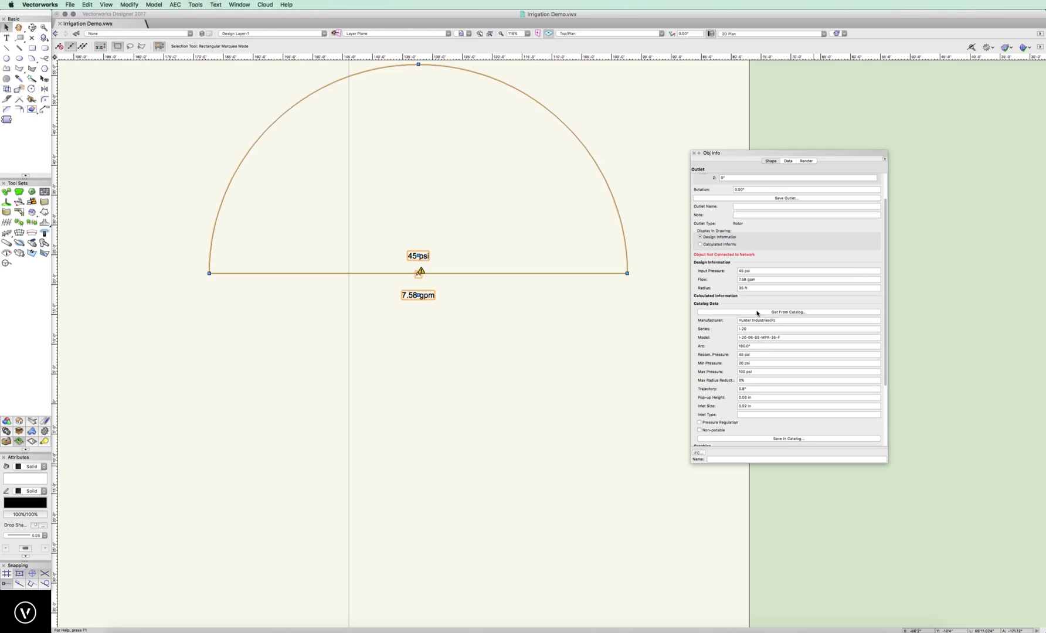
{"action": "left_click", "coordinate": [756, 312]}
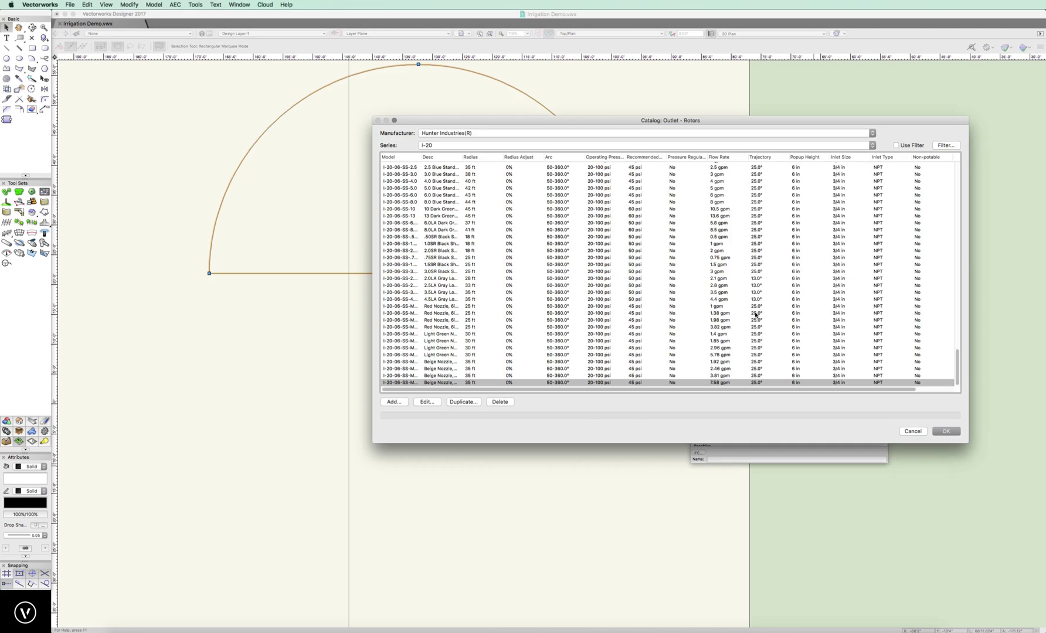
{"action": "left_click_drag", "start_coordinate": [500, 120], "coordinate": [553, 174]}
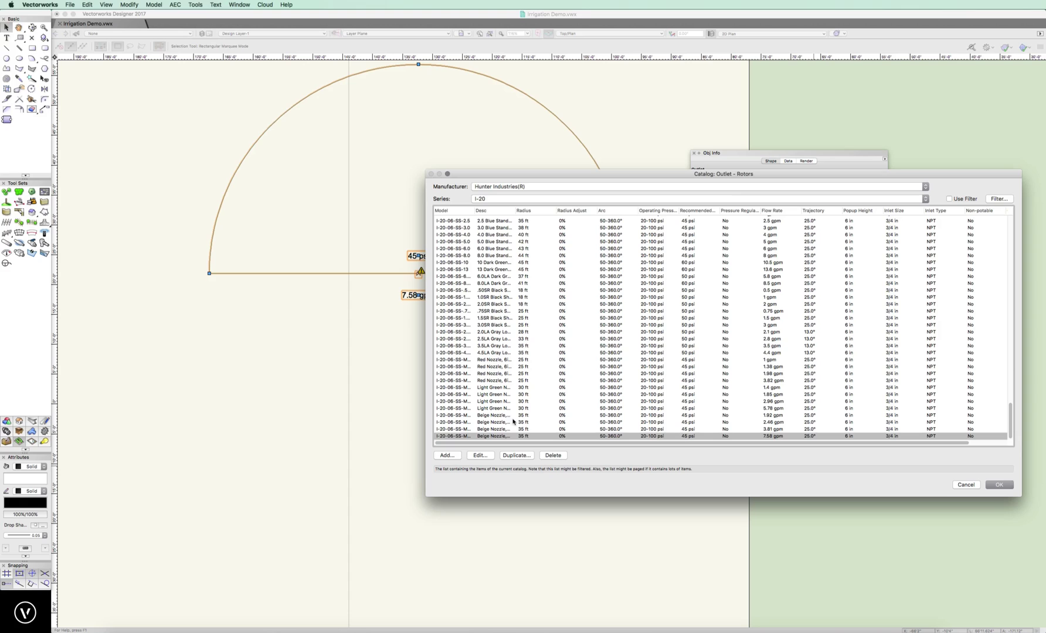
{"action": "scroll", "coordinate": [526, 405], "scroll_direction": "up", "scroll_amount": 15}
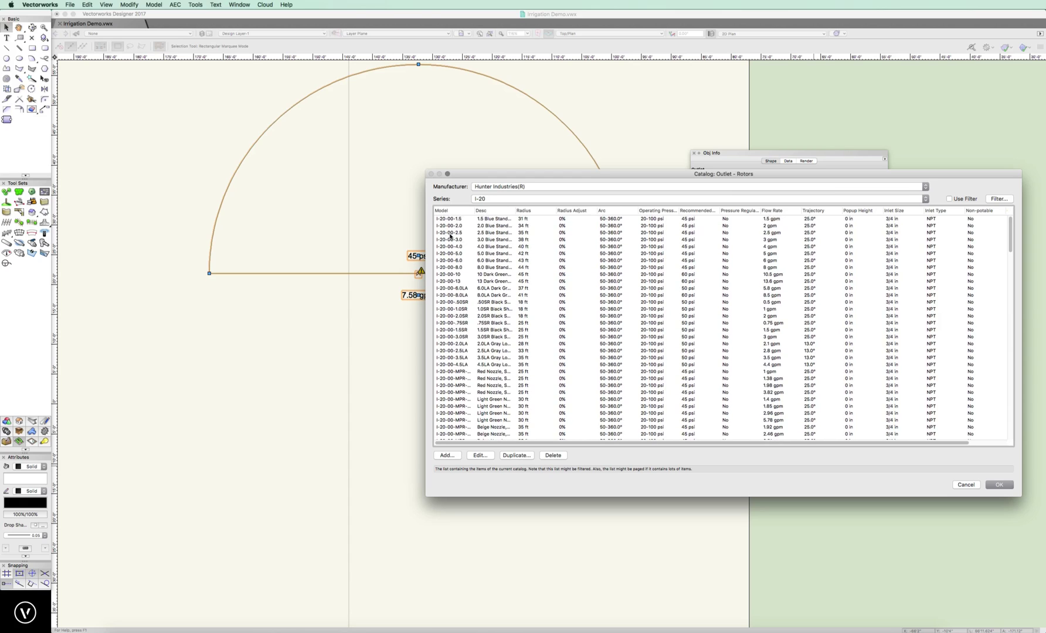
{"action": "scroll", "coordinate": [479, 400], "scroll_direction": "down", "scroll_amount": 10}
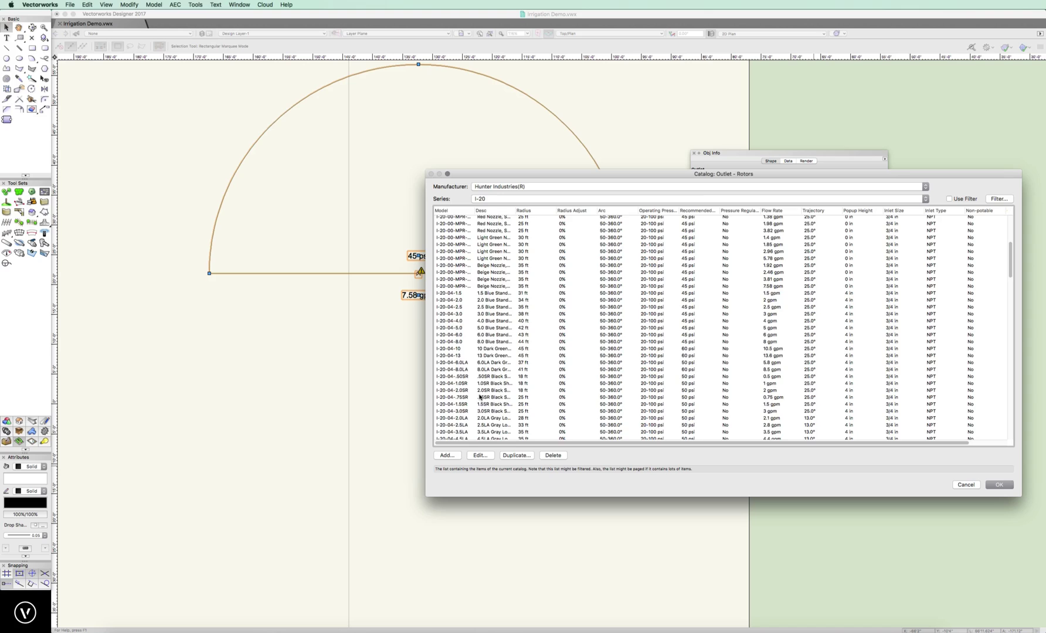
{"action": "scroll", "coordinate": [456, 400], "scroll_direction": "down", "scroll_amount": 10}
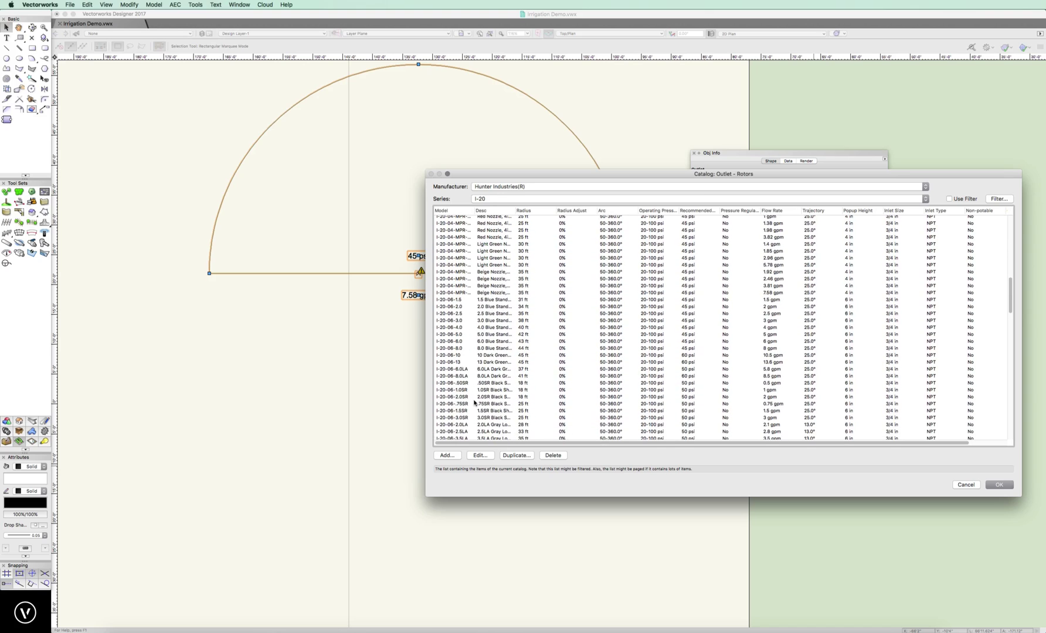
{"action": "scroll", "coordinate": [483, 404], "scroll_direction": "down", "scroll_amount": 6}
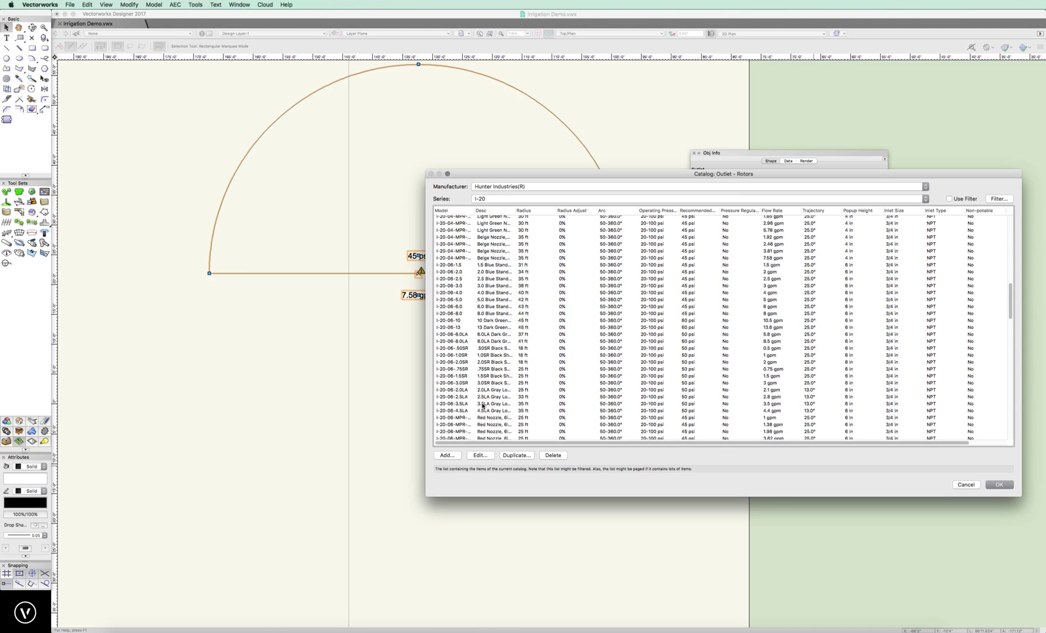
{"action": "scroll", "coordinate": [483, 405], "scroll_direction": "down", "scroll_amount": 10}
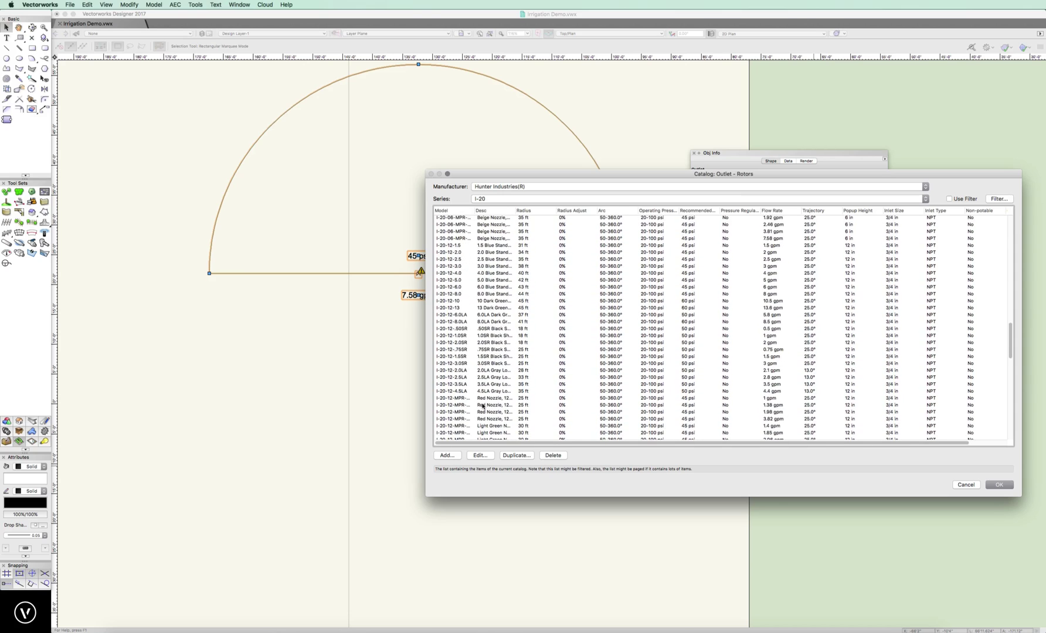
{"action": "scroll", "coordinate": [483, 404], "scroll_direction": "down", "scroll_amount": 3}
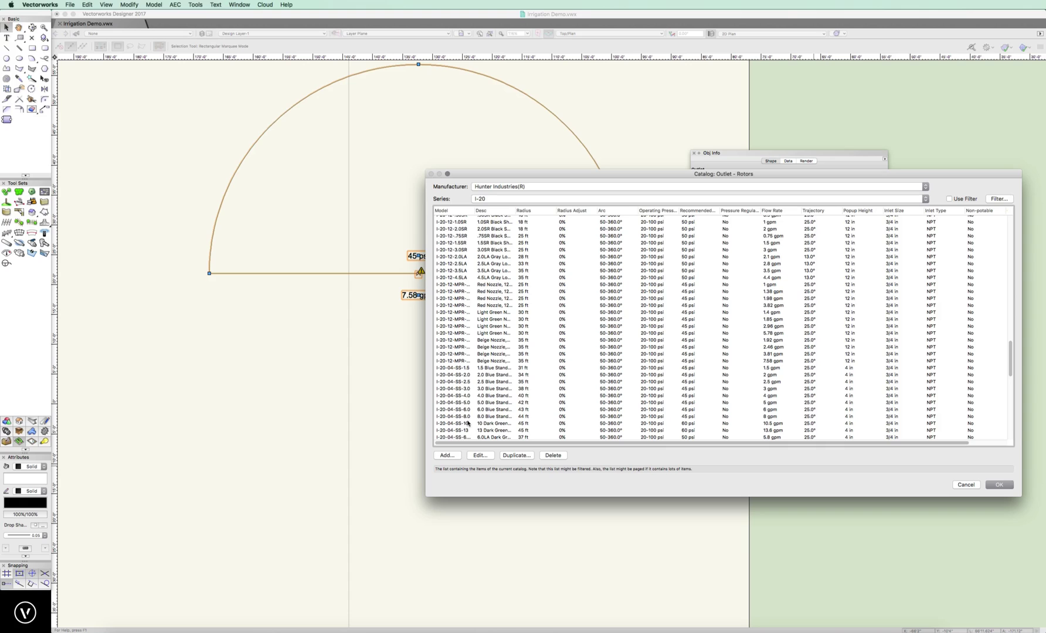
{"action": "scroll", "coordinate": [467, 422], "scroll_direction": "down", "scroll_amount": 9}
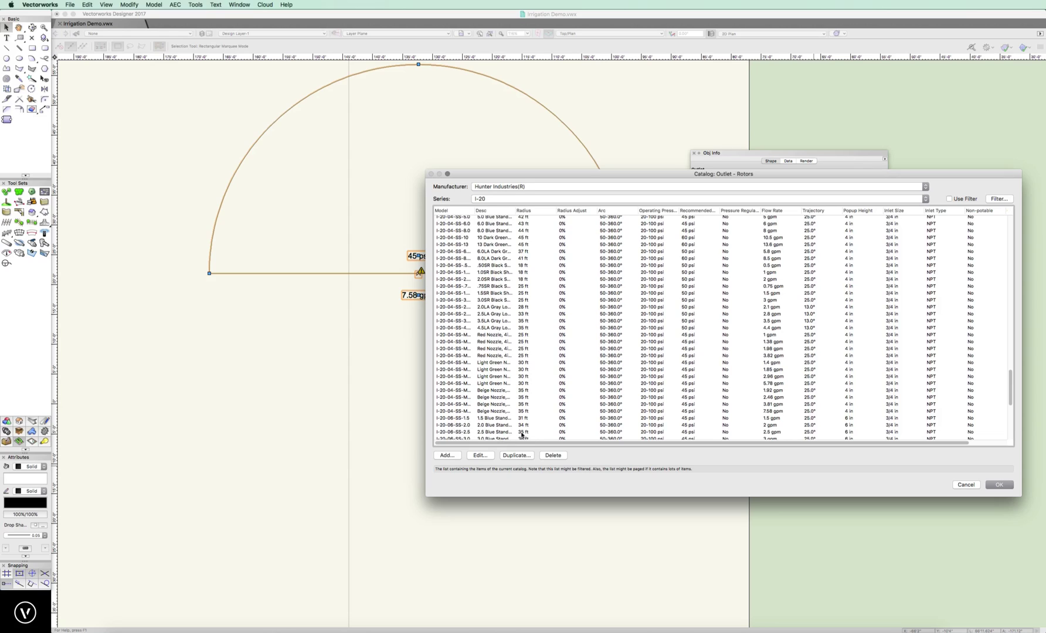
{"action": "left_click", "coordinate": [449, 433]}
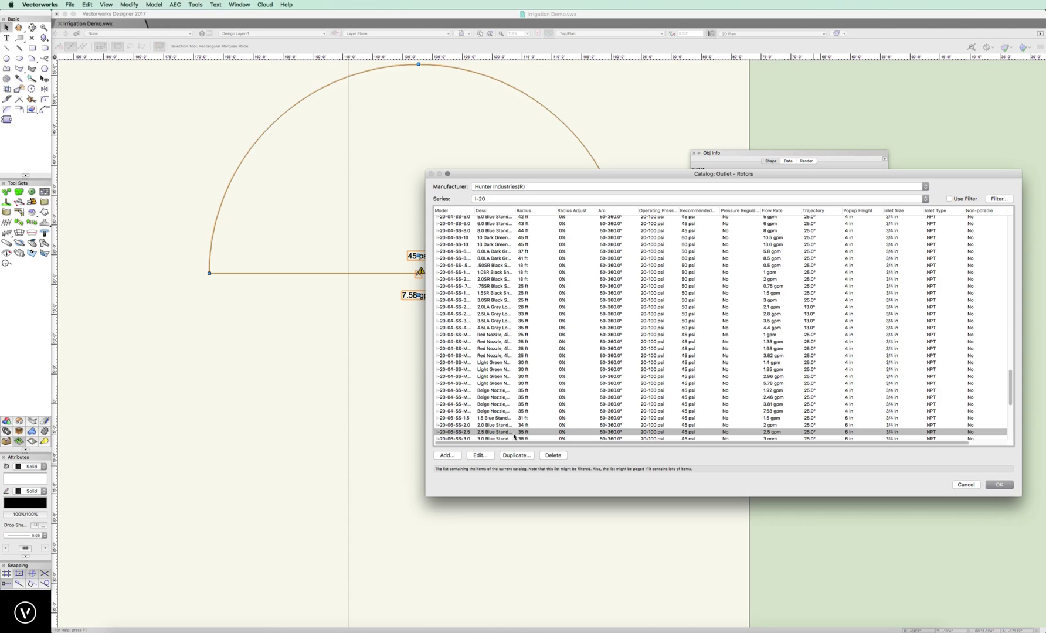
Step: Review the selected catalog item's data and performance values without editing them, and apply the item to the outlet
{"action": "left_click", "coordinate": [477, 456]}
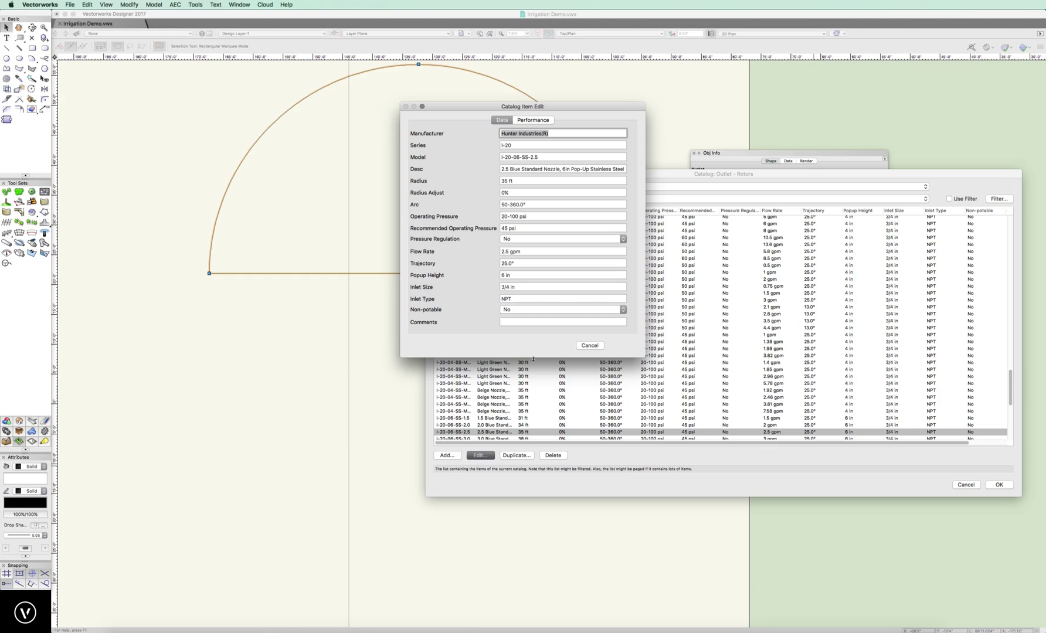
{"action": "left_click", "coordinate": [533, 121]}
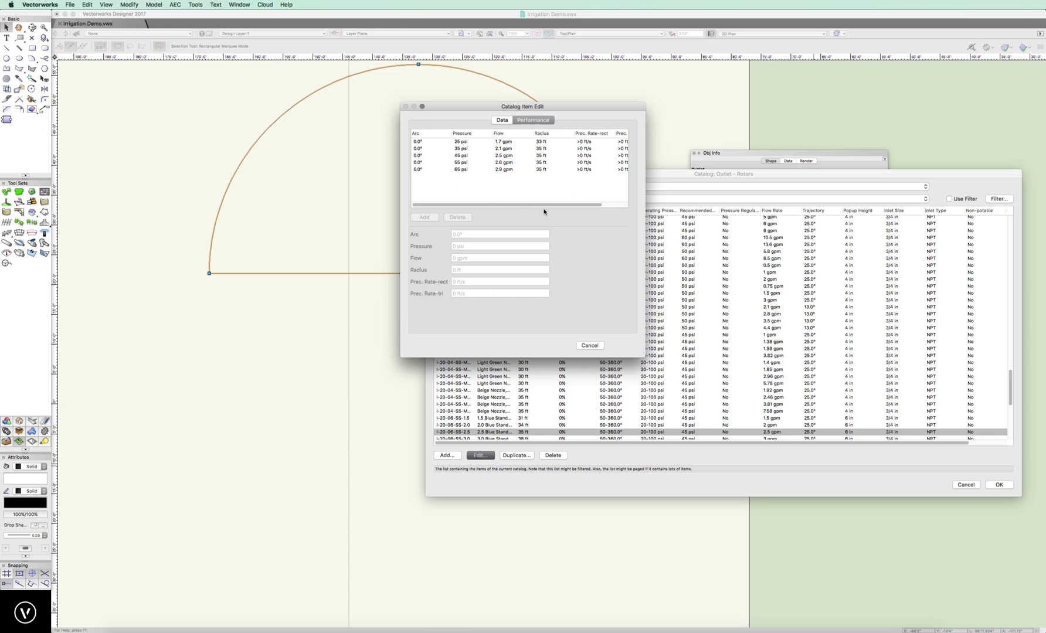
{"action": "left_click", "coordinate": [507, 121]}
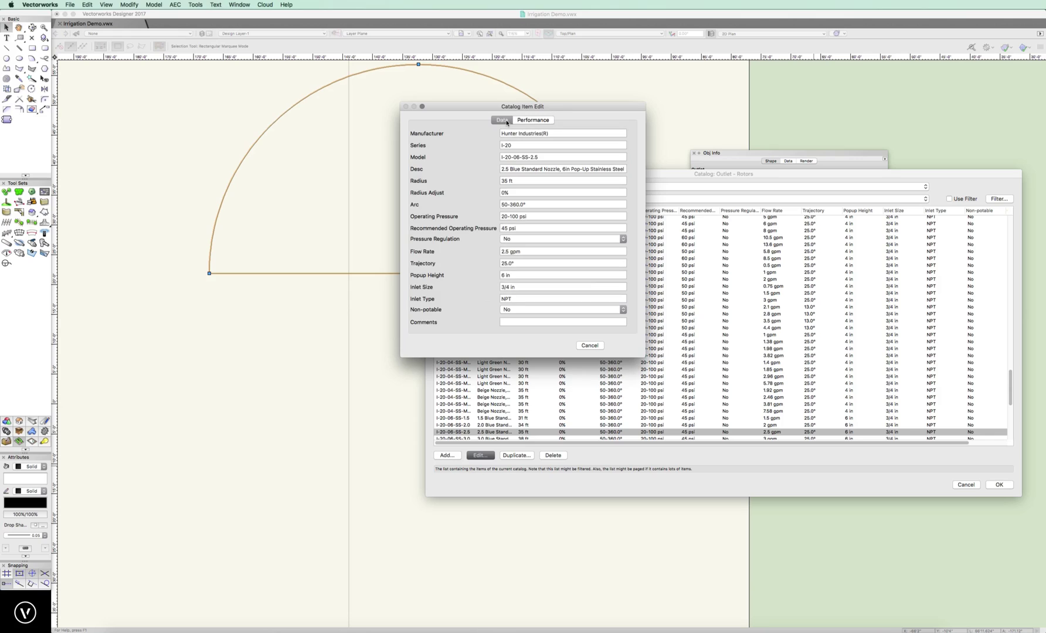
{"action": "left_click", "coordinate": [590, 345]}
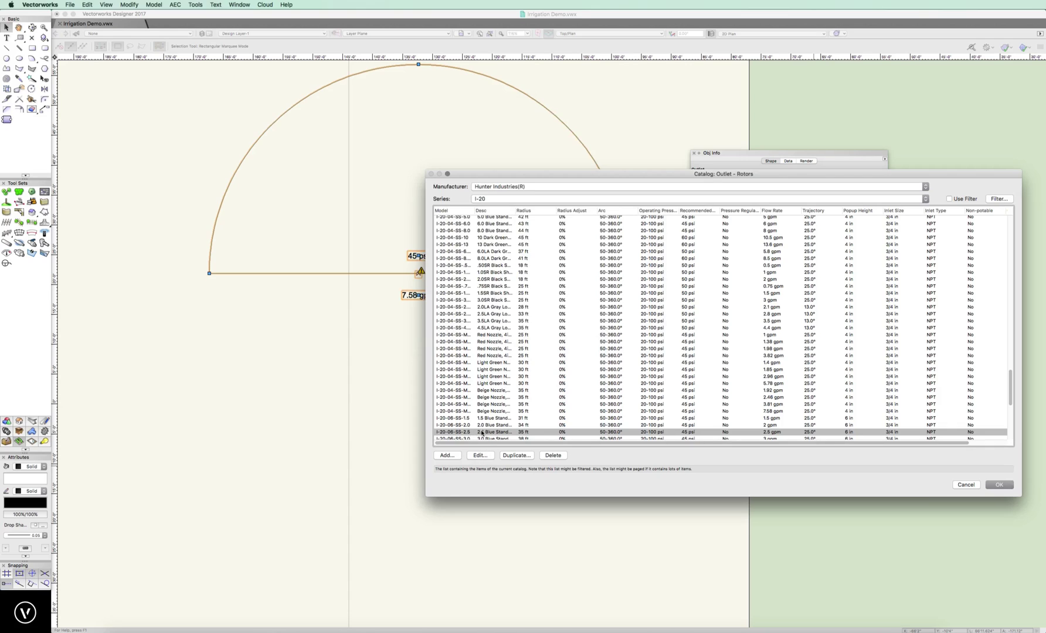
{"action": "left_click", "coordinate": [999, 484]}
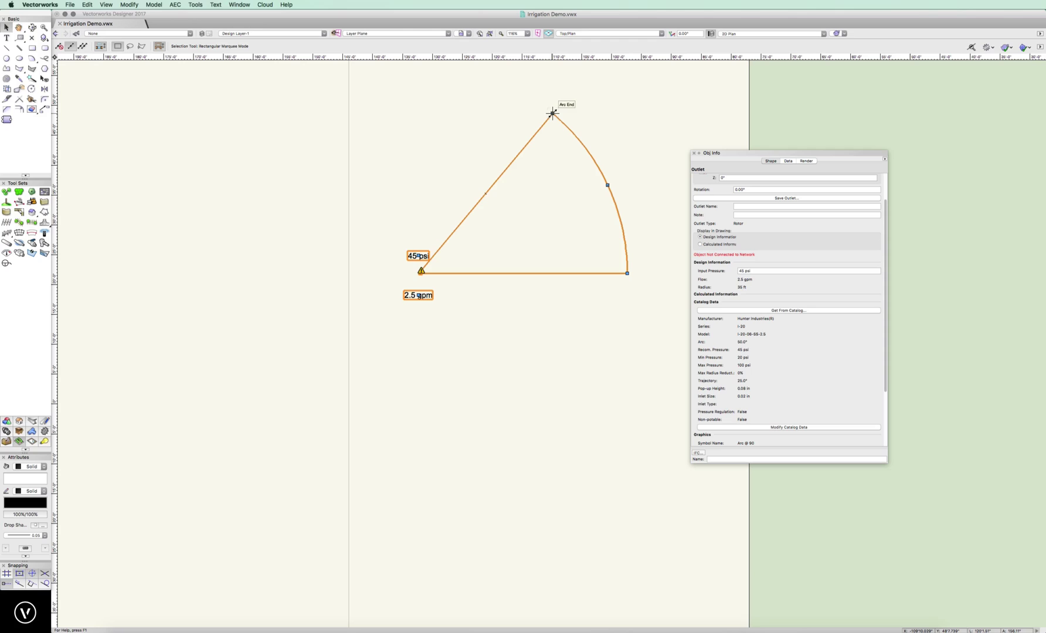
Step: Widen the outlet's arc to about 69° by moving its end point, and set the arc value to 180°
{"action": "left_click_drag", "start_coordinate": [552, 113], "coordinate": [491, 86]}
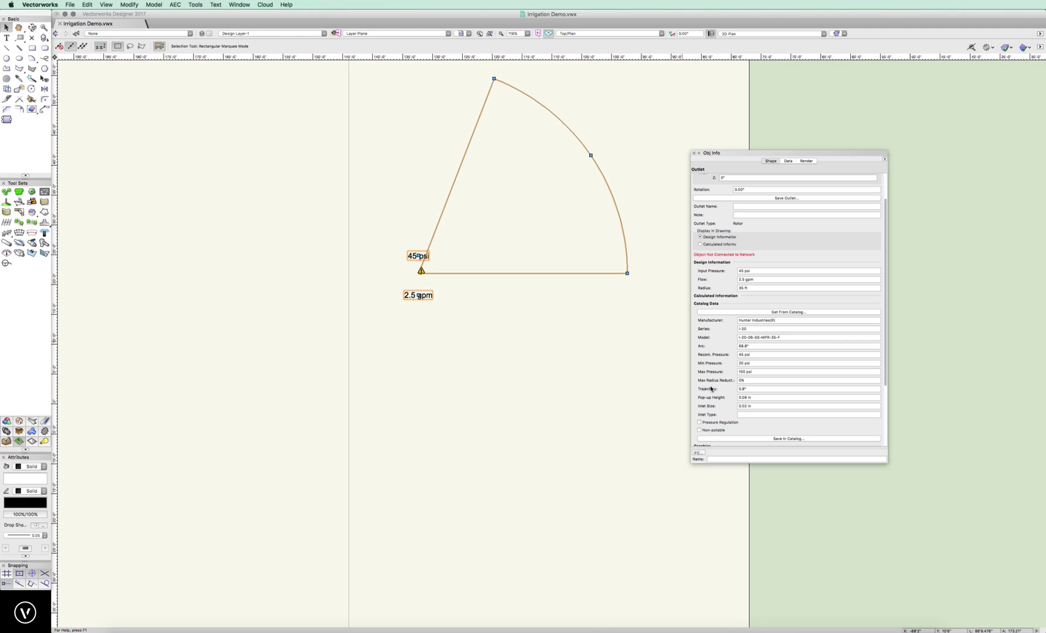
{"action": "left_click", "coordinate": [740, 346]}
{"action": "type", "text": "180"}
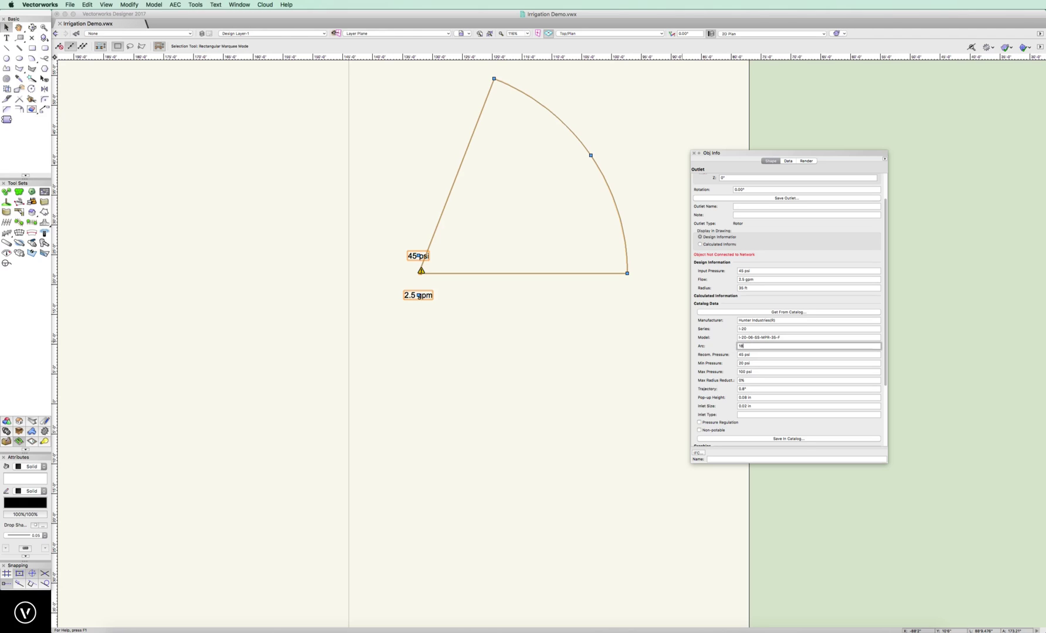
{"action": "key", "text": "Return"}
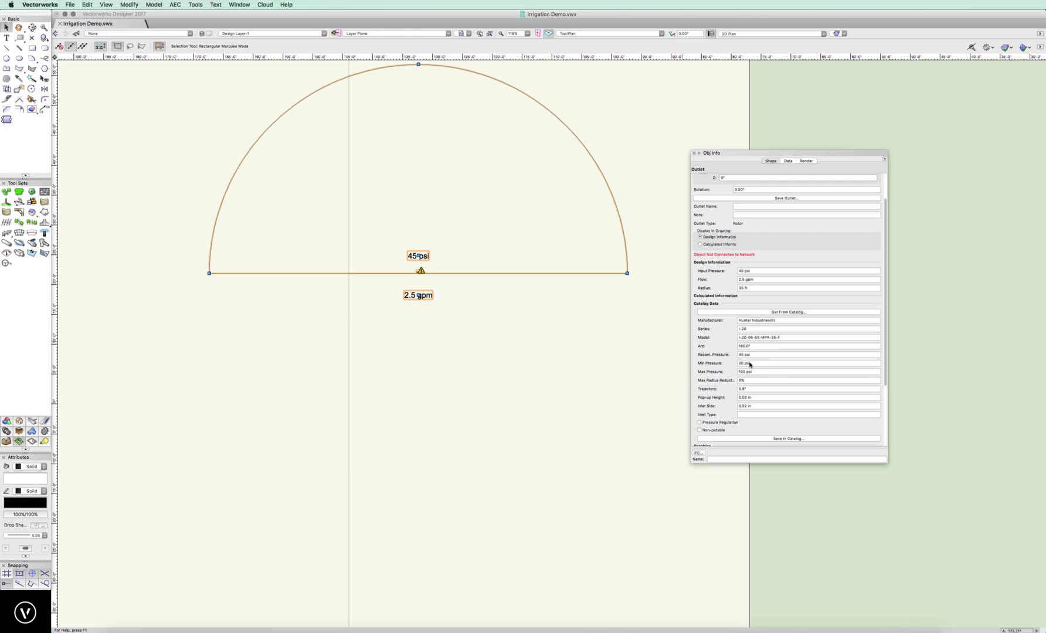
Step: Set the outlet's arc to 360° for full-circle coverage
{"action": "left_click", "coordinate": [764, 347]}
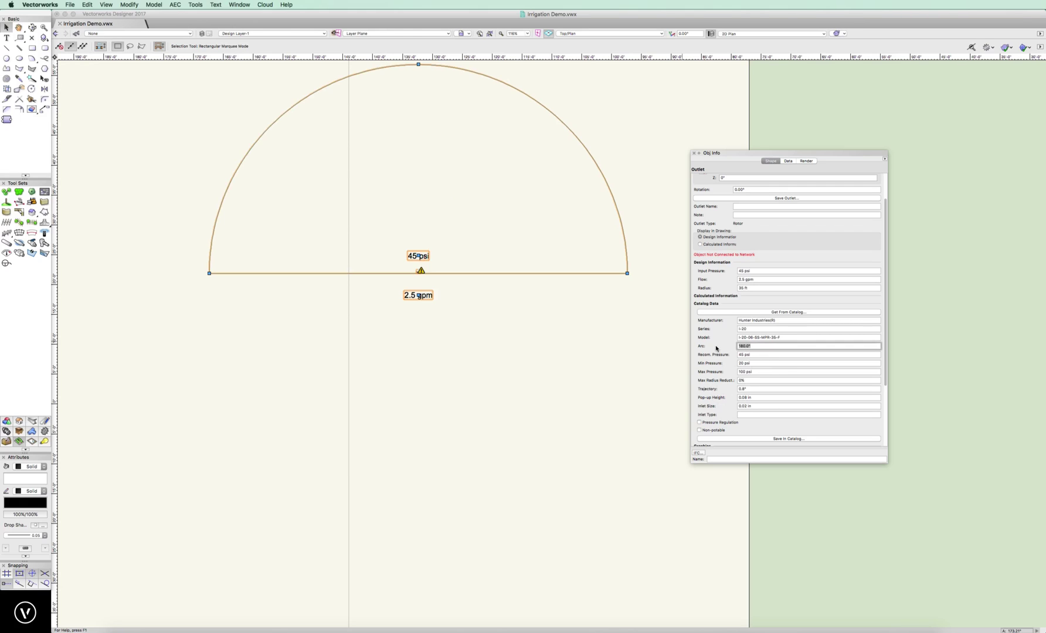
{"action": "type", "text": "360"}
{"action": "key", "text": "Return"}
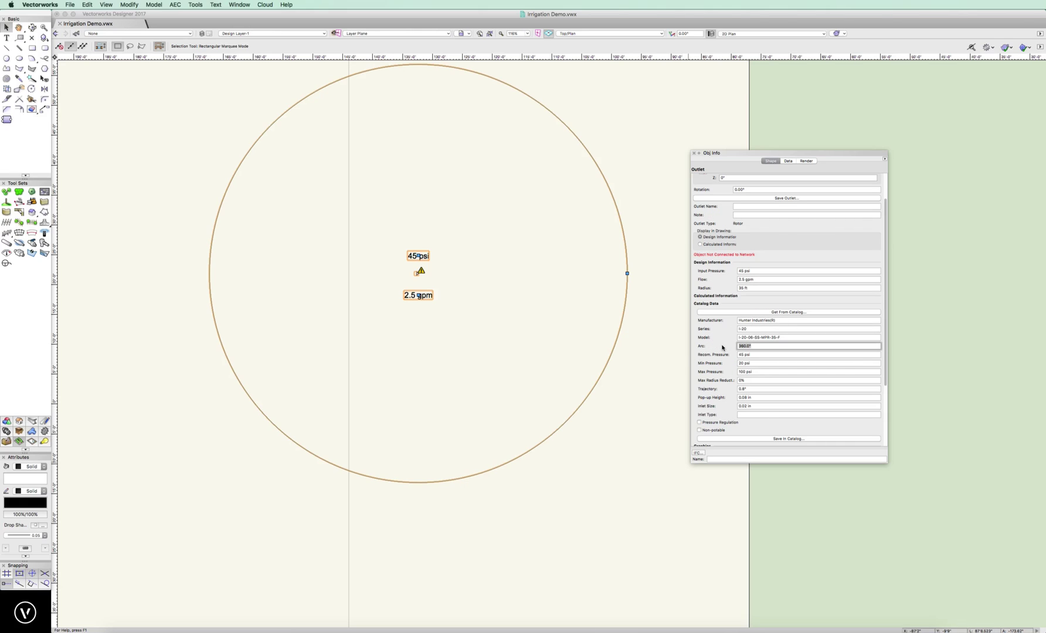
Step: Set the outlet's arc to 140°
{"action": "type", "text": "140"}
{"action": "key", "text": "Return"}
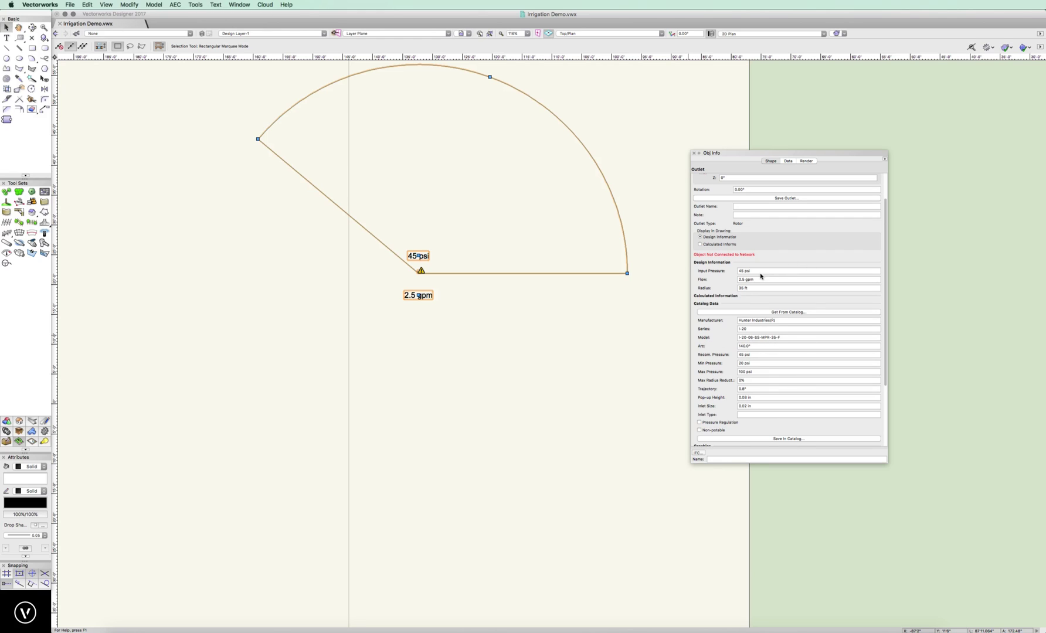
Step: Reopen the outlet's rotor catalog, select the Hunter I-20 model I-20-06-SS-2.5 and review its item data without editing it
{"action": "left_click", "coordinate": [744, 314]}
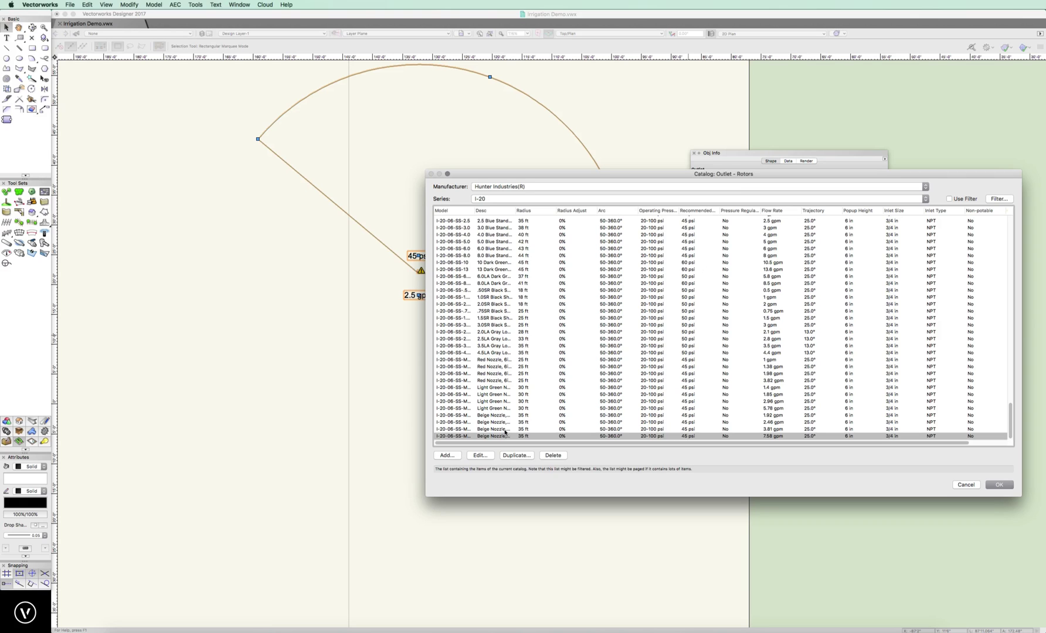
{"action": "scroll", "coordinate": [516, 422], "scroll_direction": "up", "scroll_amount": 5}
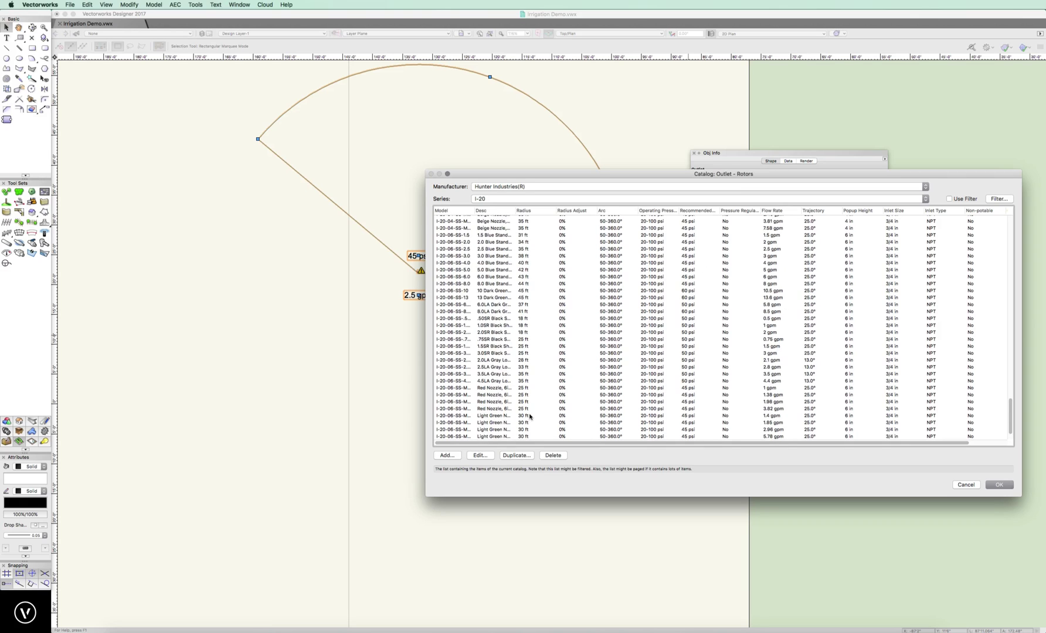
{"action": "scroll", "coordinate": [529, 417], "scroll_direction": "up", "scroll_amount": 3}
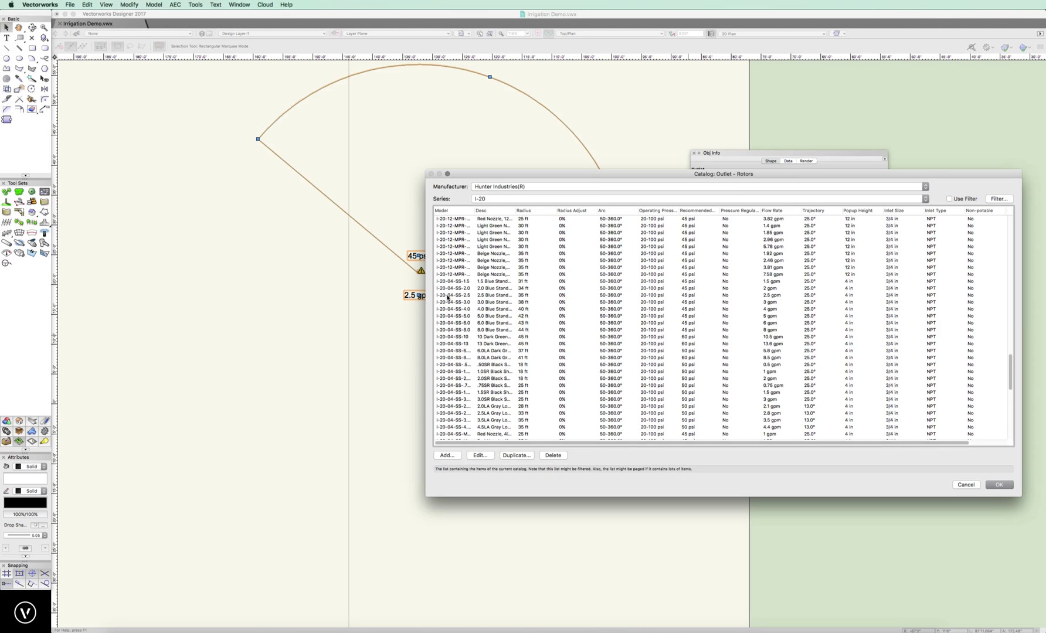
{"action": "scroll", "coordinate": [505, 390], "scroll_direction": "down", "scroll_amount": 5}
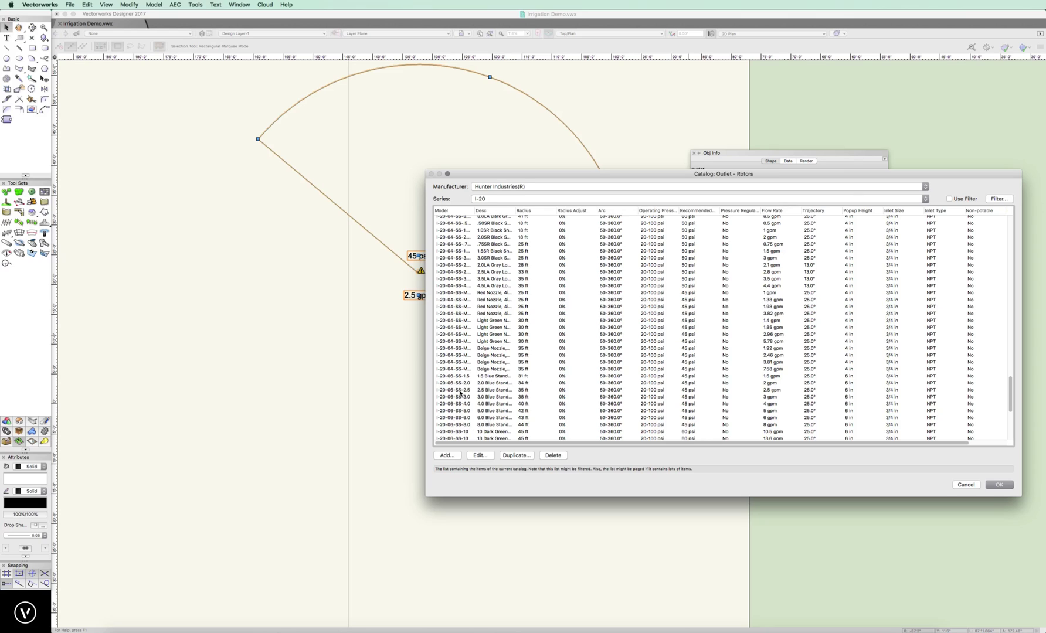
{"action": "left_click", "coordinate": [458, 390]}
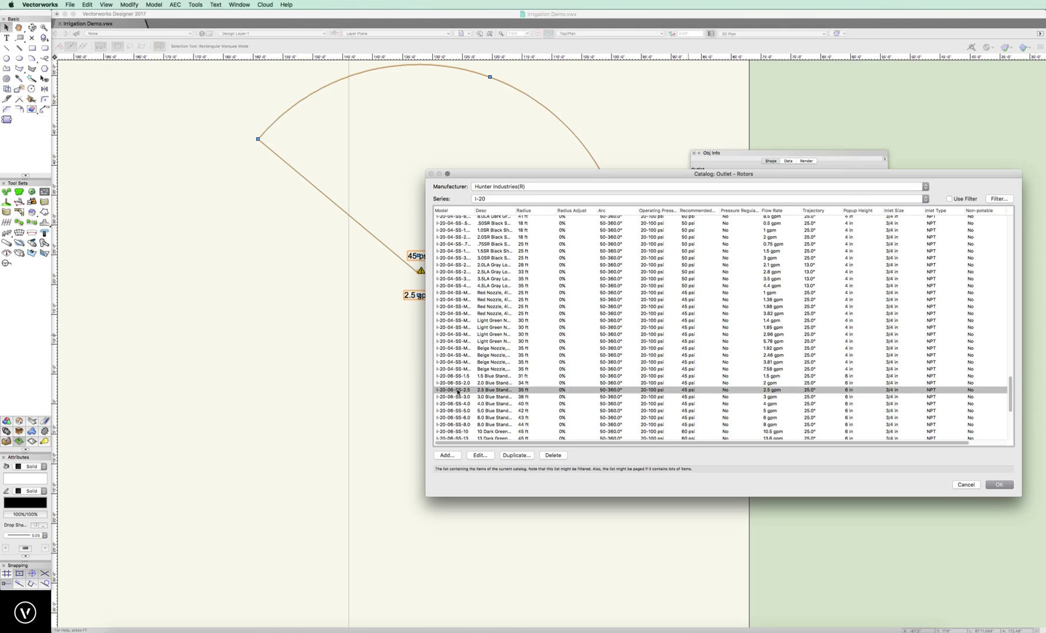
{"action": "left_click", "coordinate": [480, 455]}
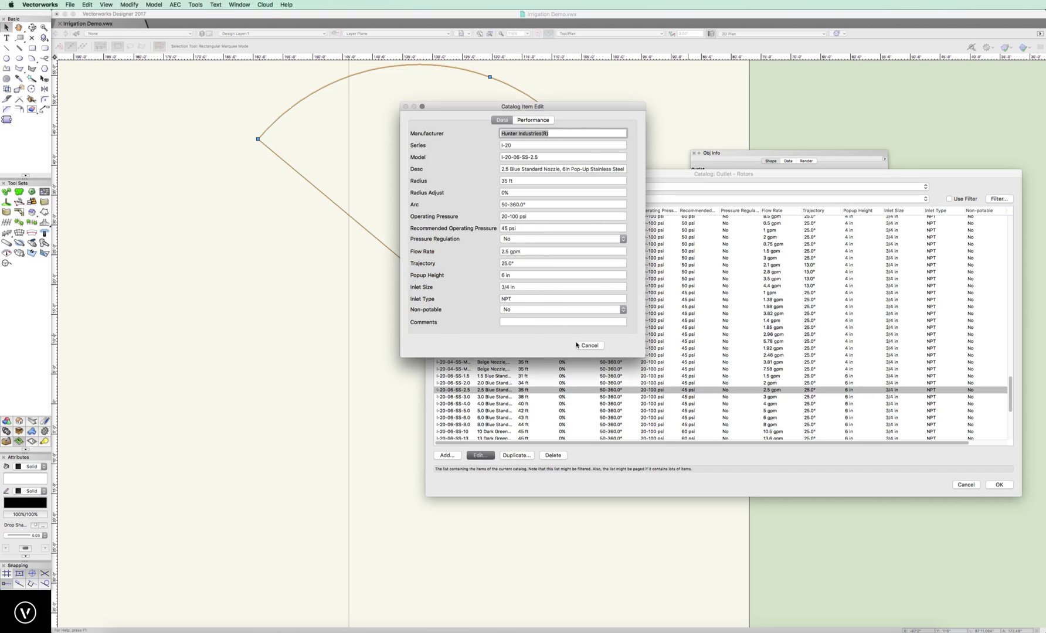
{"action": "left_click", "coordinate": [579, 346]}
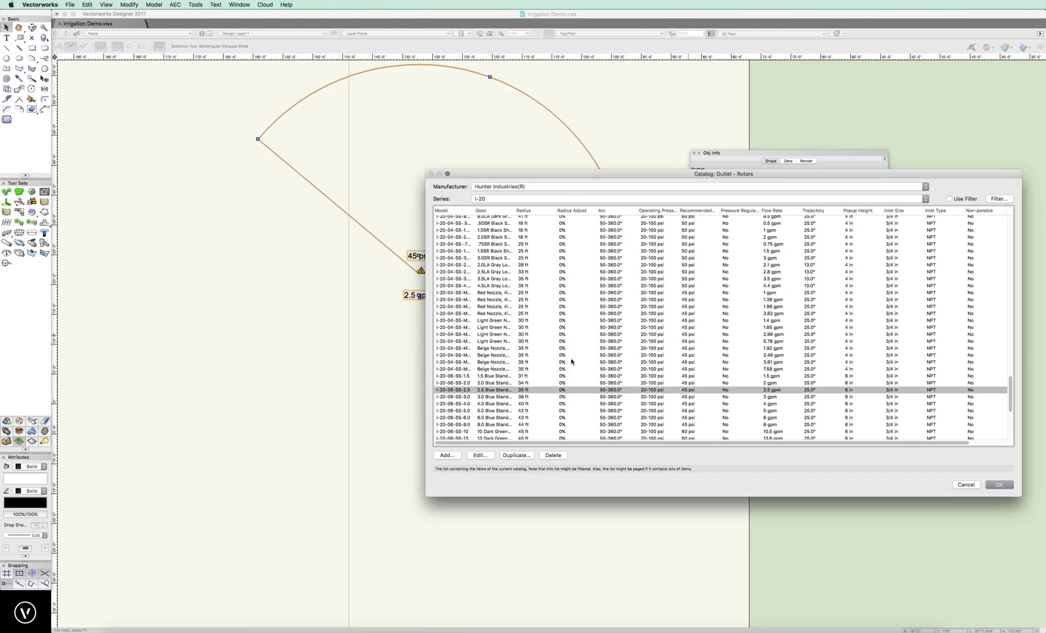
Step: Duplicate the selected I-20-06-SS-2.5 catalog item and name the copy's model "This one"
{"action": "left_click", "coordinate": [511, 455]}
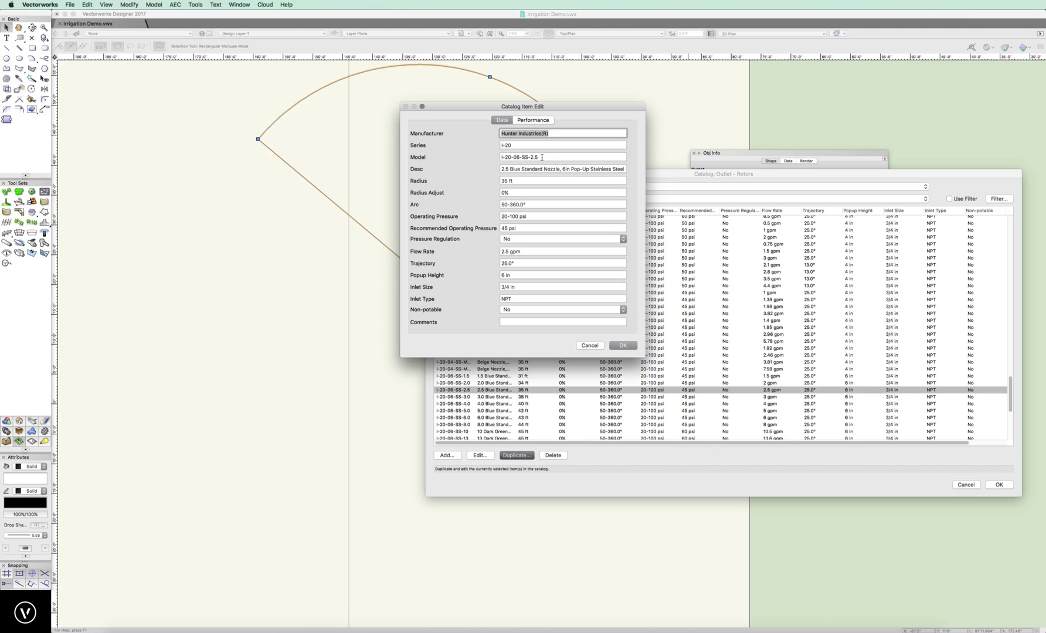
{"action": "left_click_drag", "start_coordinate": [540, 157], "coordinate": [511, 157]}
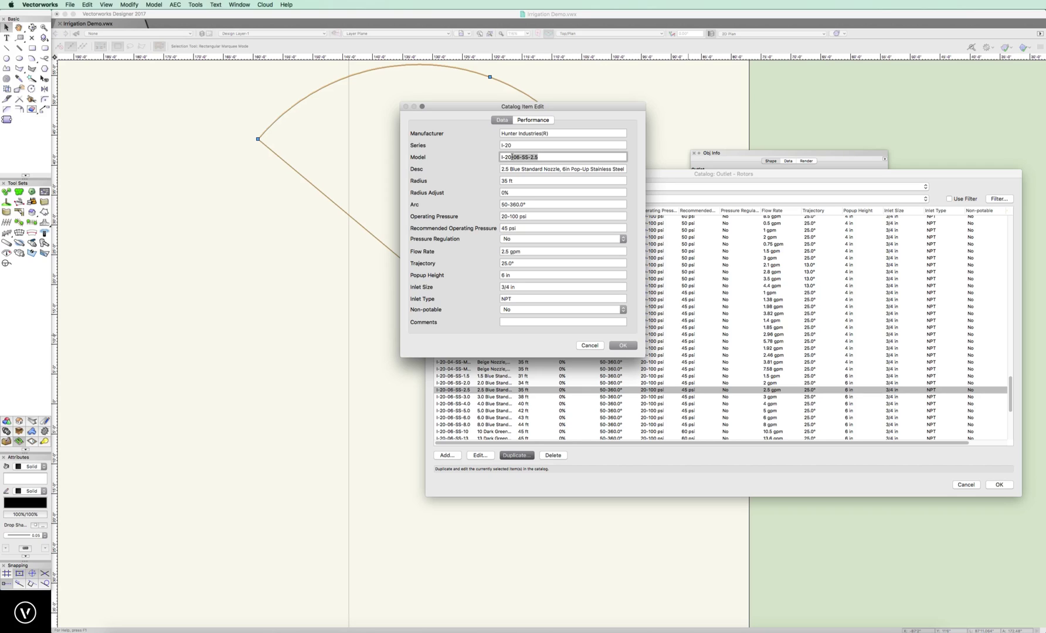
{"action": "key", "text": "BackSpace"}
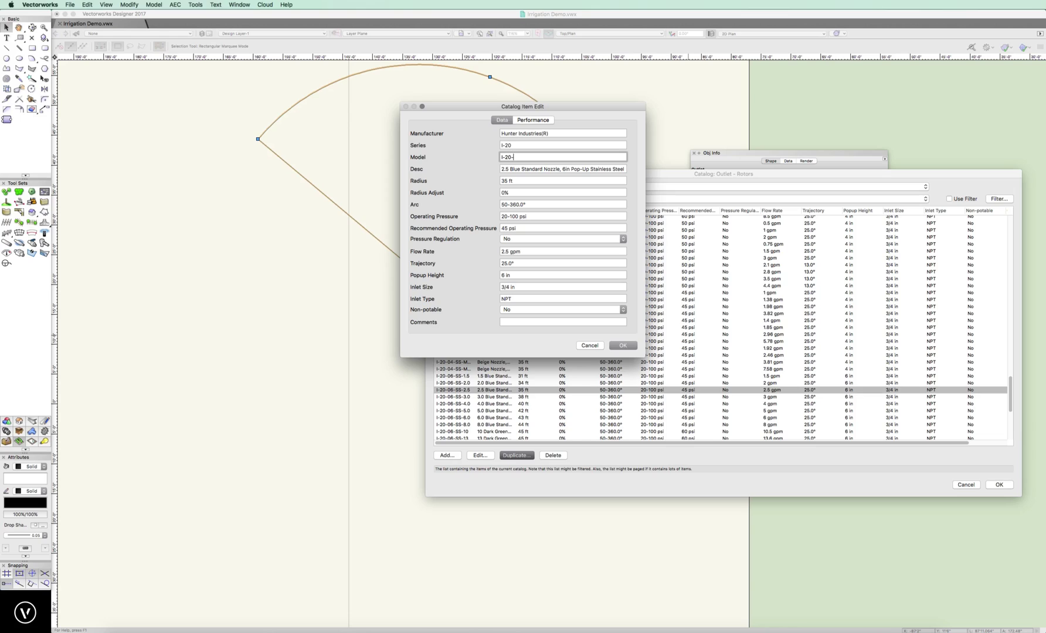
{"action": "key", "text": "BackSpace"}
{"action": "key", "text": "BackSpace"}
{"action": "key", "text": "BackSpace"}
{"action": "type", "text": "This one"}
Step: Set the duplicated catalog item's arc to 360, save it to the catalog and apply it to the outlet
{"action": "left_click_drag", "start_coordinate": [526, 205], "coordinate": [490, 205]}
{"action": "type", "text": "360"}
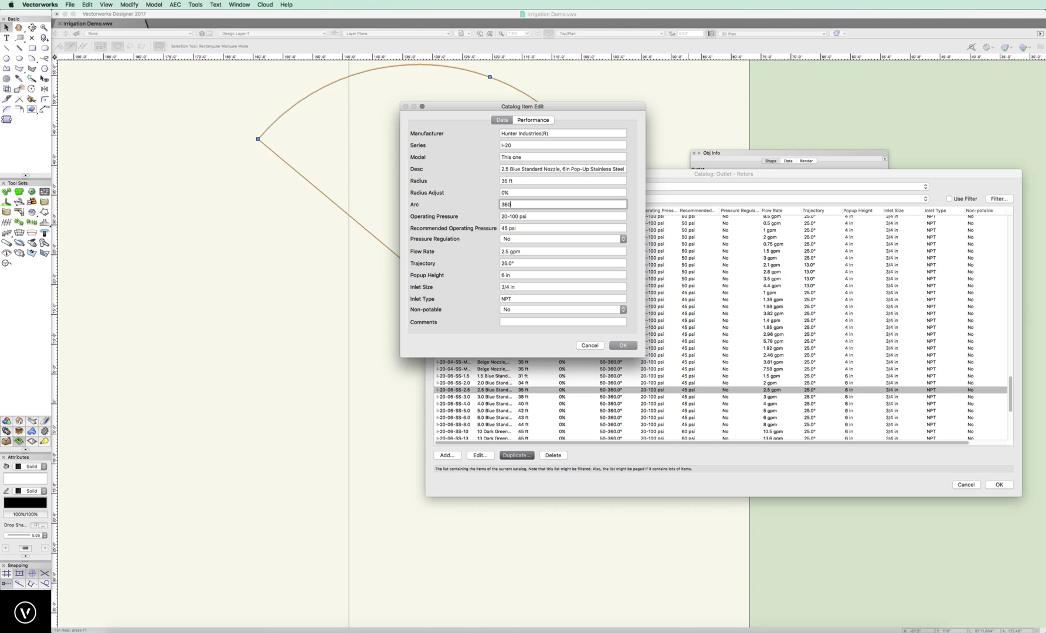
{"action": "left_click", "coordinate": [527, 194]}
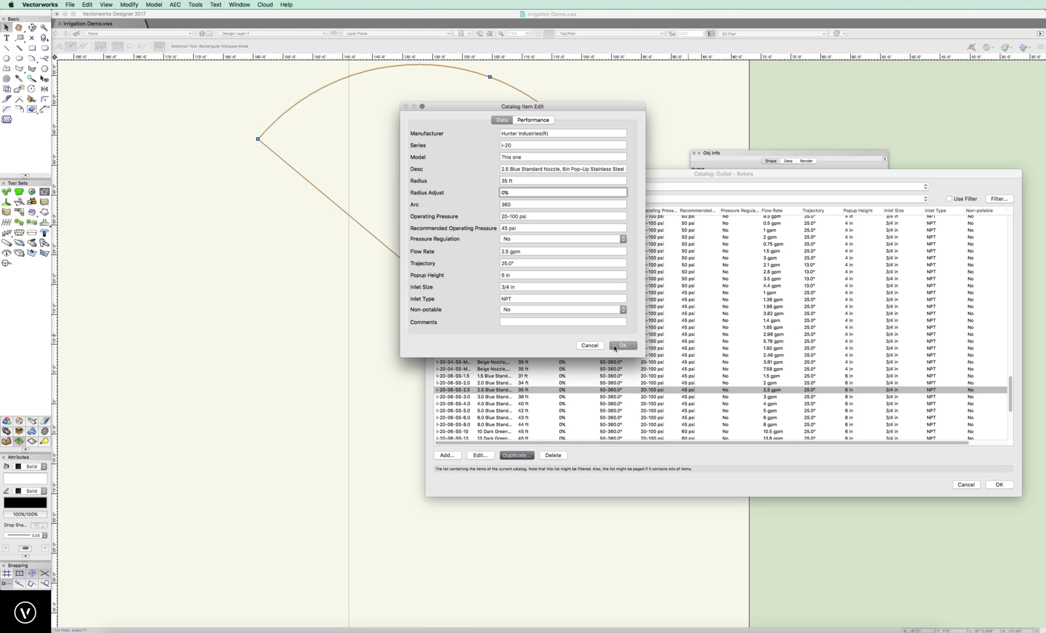
{"action": "left_click", "coordinate": [622, 345]}
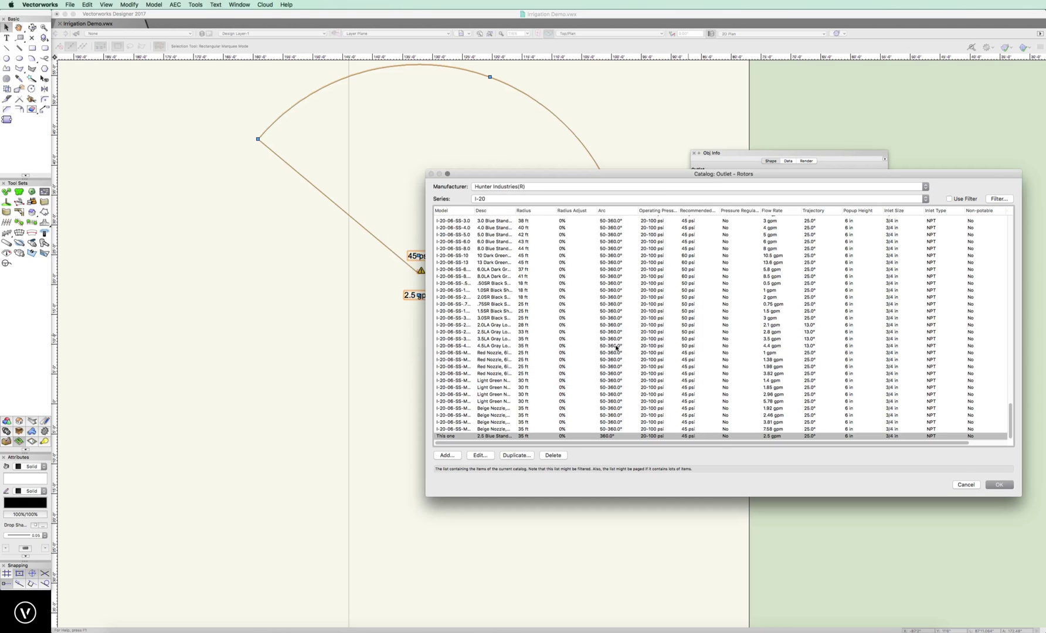
{"action": "left_click", "coordinate": [998, 484]}
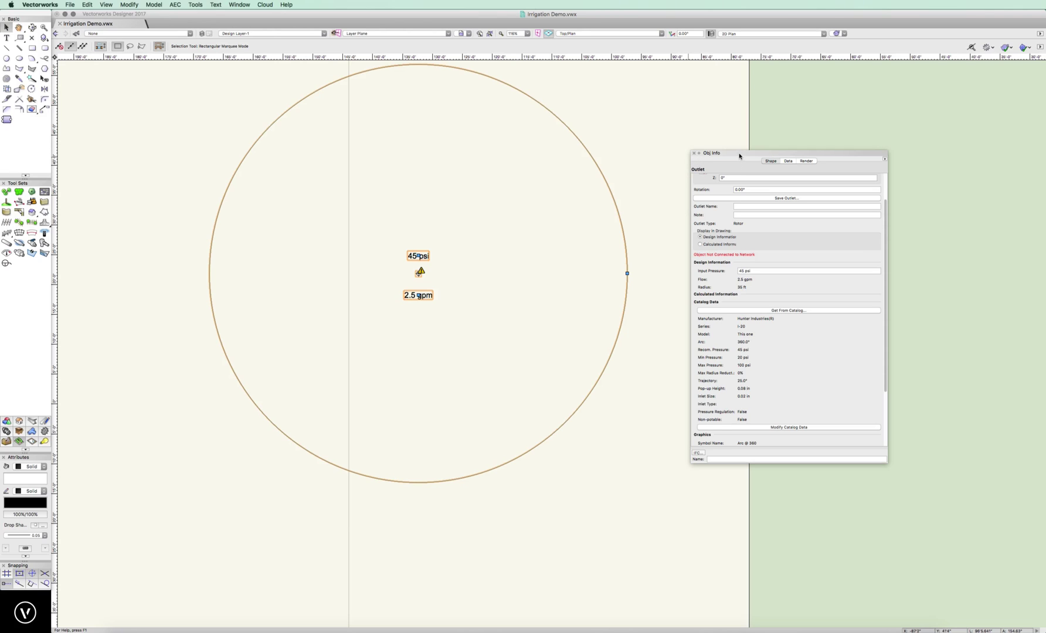
Step: Move the object information palette off the drawing and deselect the outlet
{"action": "left_click_drag", "start_coordinate": [739, 156], "coordinate": [1045, 17]}
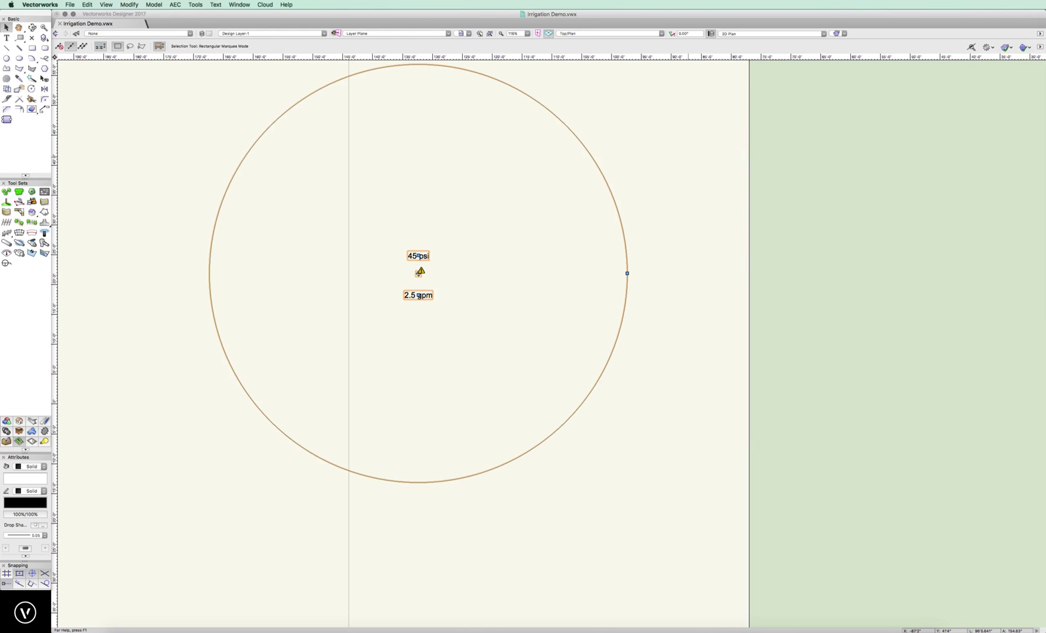
{"action": "scroll", "coordinate": [317, 374], "scroll_direction": "down", "scroll_amount": 5}
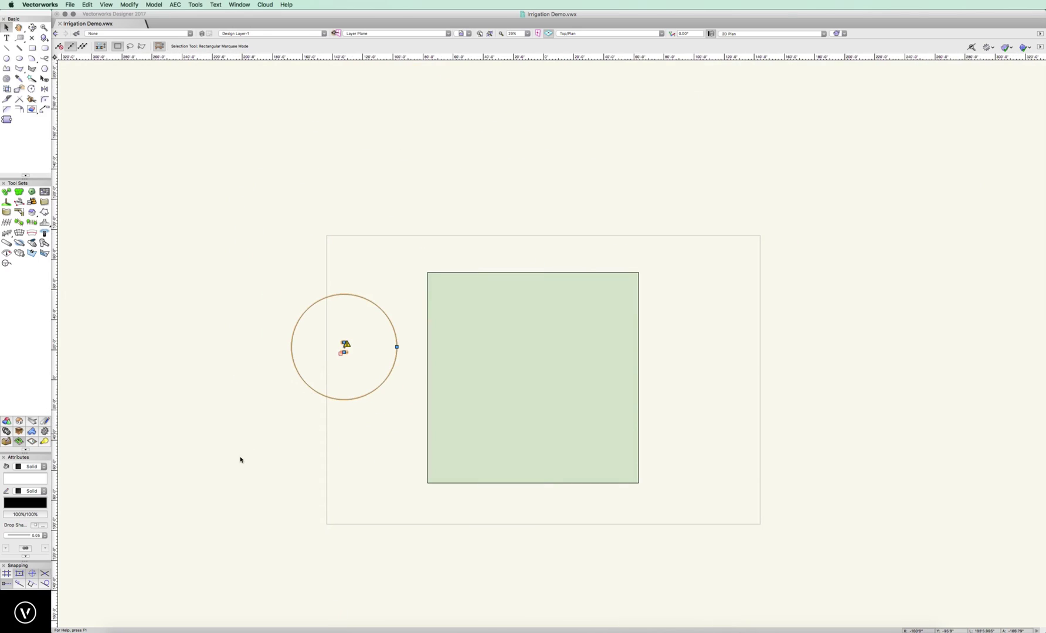
{"action": "left_click", "coordinate": [332, 437]}
{"action": "scroll", "coordinate": [340, 363], "scroll_direction": "up", "scroll_amount": 3}
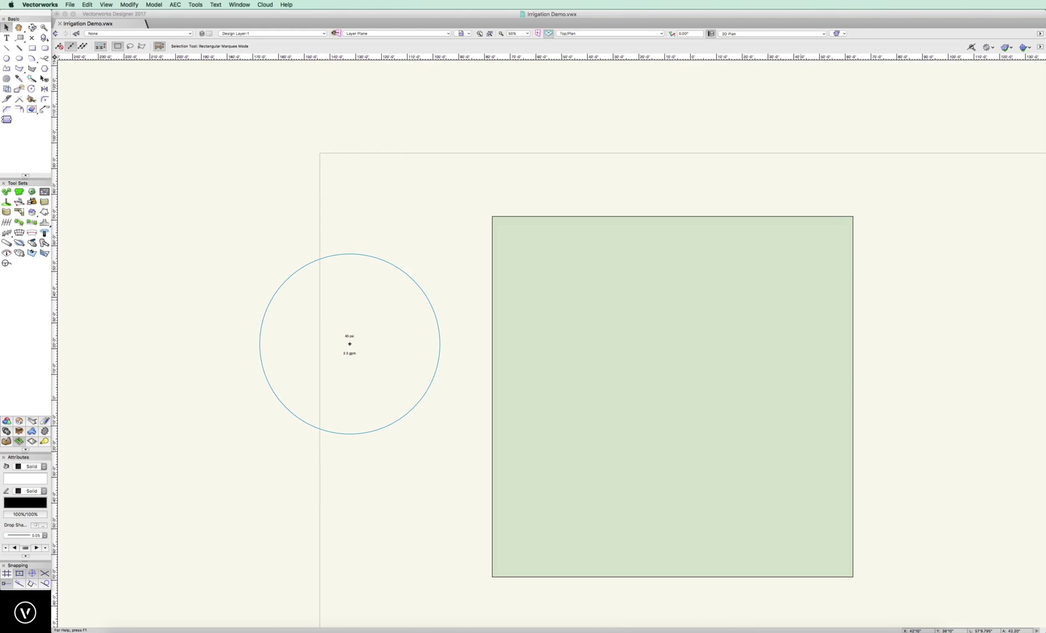
Step: Edit the Irrigation-Outlet-Coverage-Designed class and set its pen color to a lighter blue
{"action": "key", "text": "super+shift+n"}
{"action": "left_click_drag", "start_coordinate": [859, 92], "coordinate": [584, 164]}
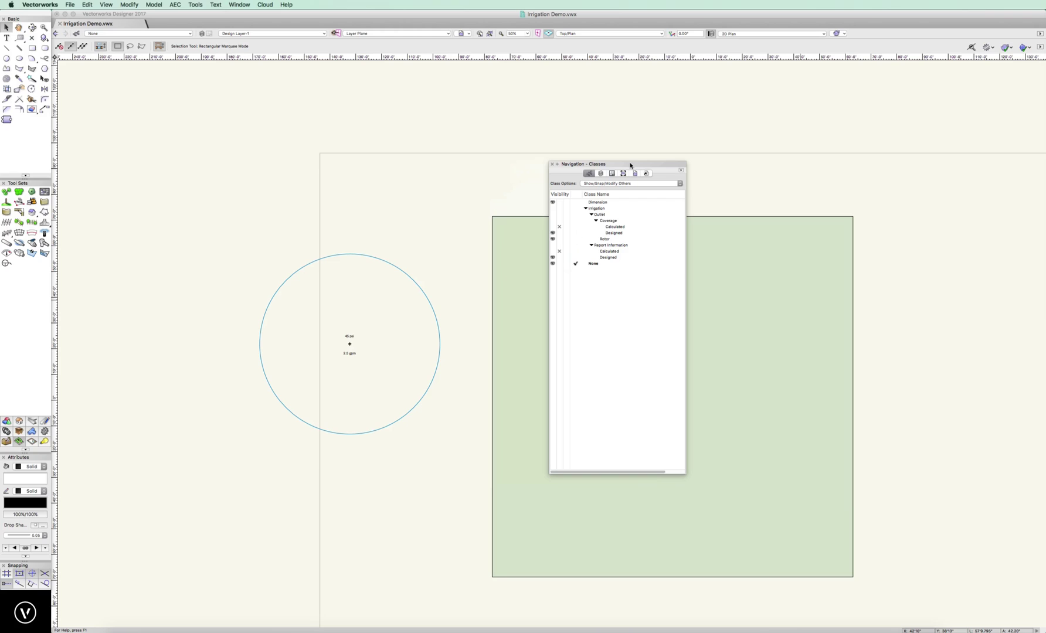
{"action": "right_click", "coordinate": [611, 235]}
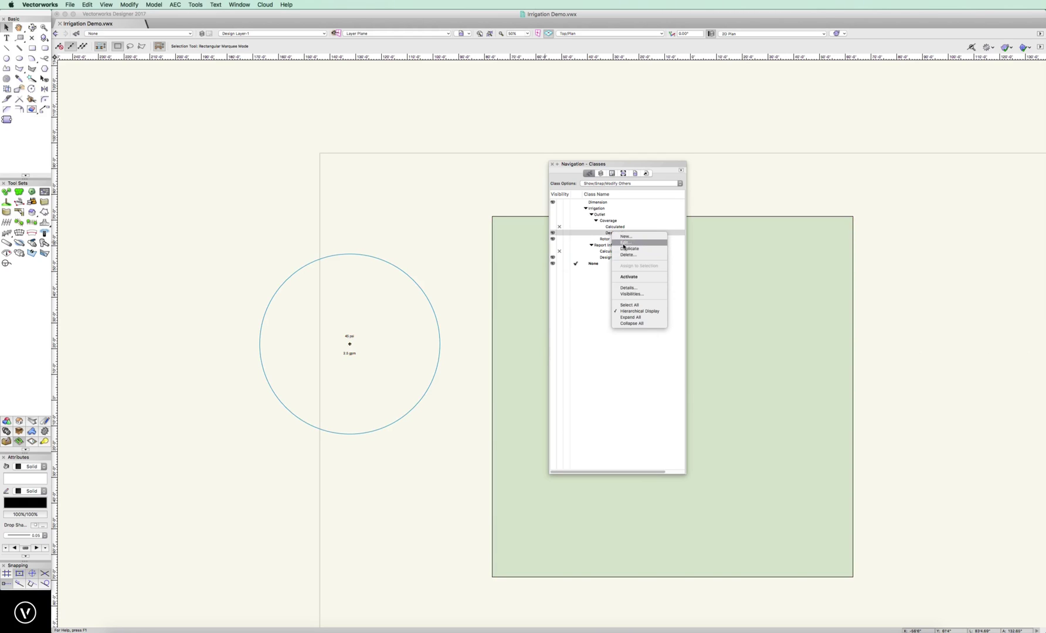
{"action": "left_click", "coordinate": [623, 243]}
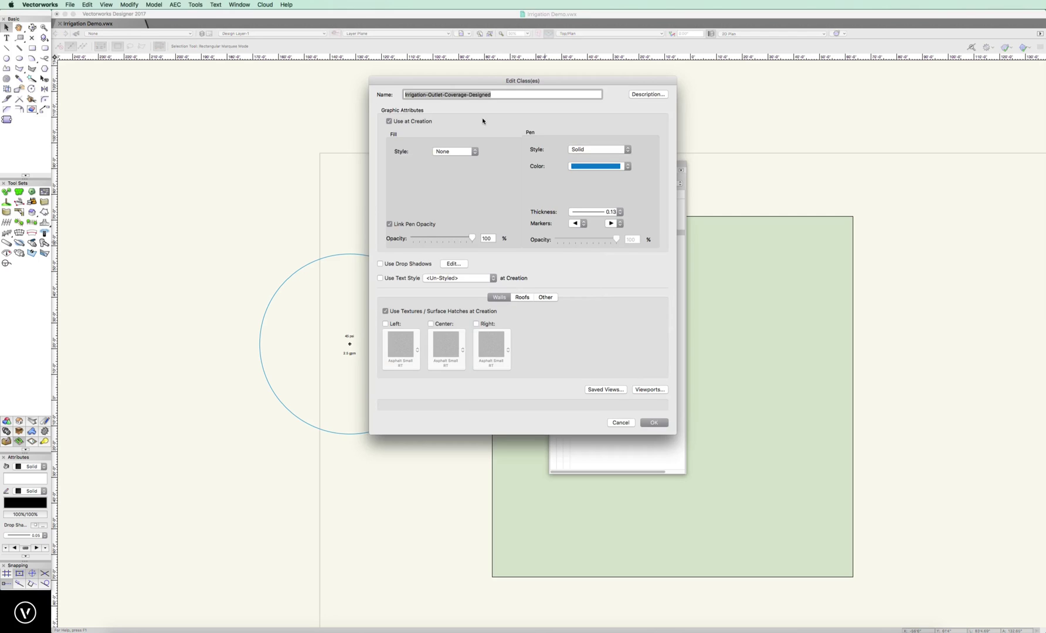
{"action": "left_click_drag", "start_coordinate": [434, 85], "coordinate": [513, 183]}
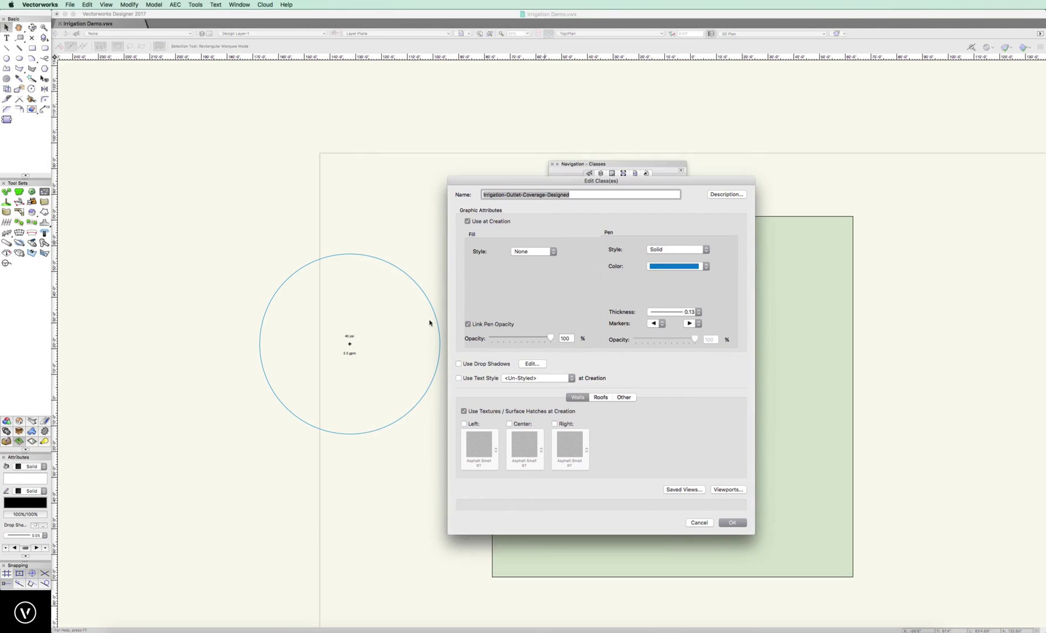
{"action": "left_click", "coordinate": [667, 267]}
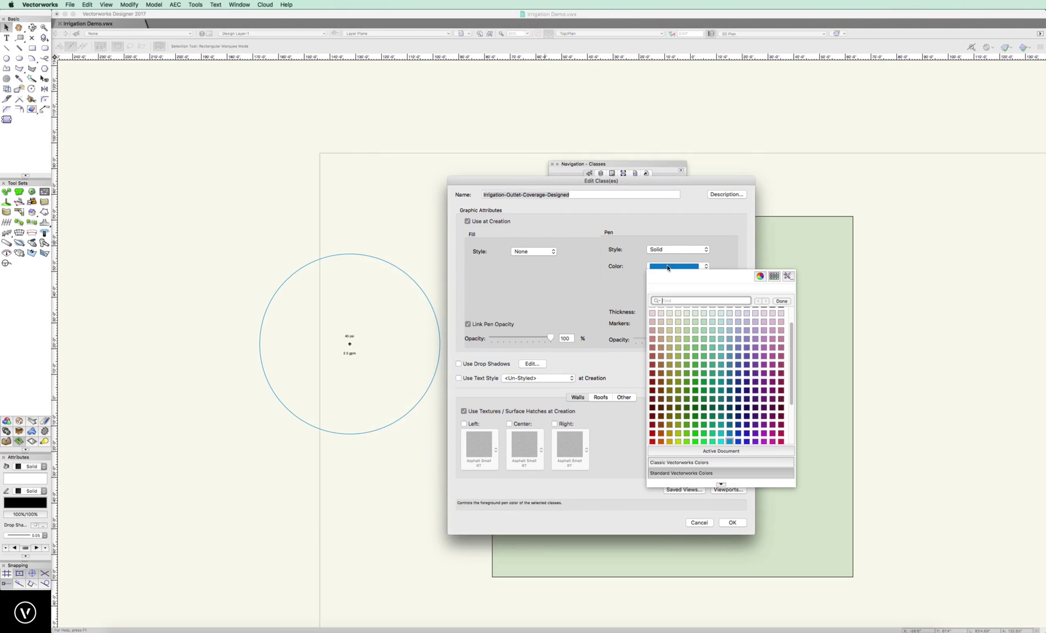
{"action": "left_click", "coordinate": [667, 267]}
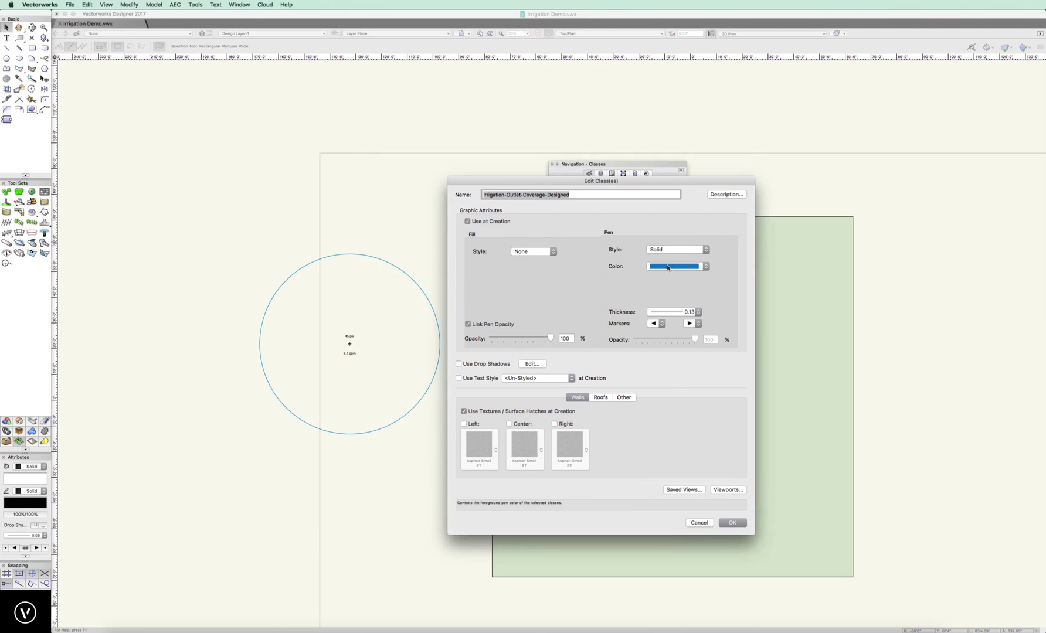
{"action": "left_click", "coordinate": [667, 267]}
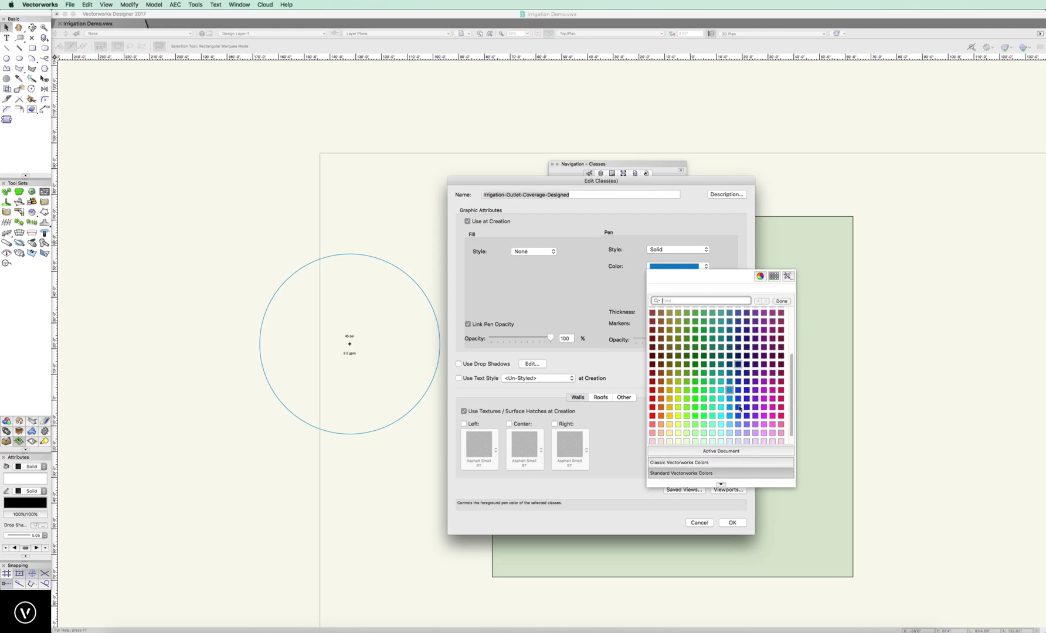
{"action": "scroll", "coordinate": [739, 409], "scroll_direction": "down", "scroll_amount": 1}
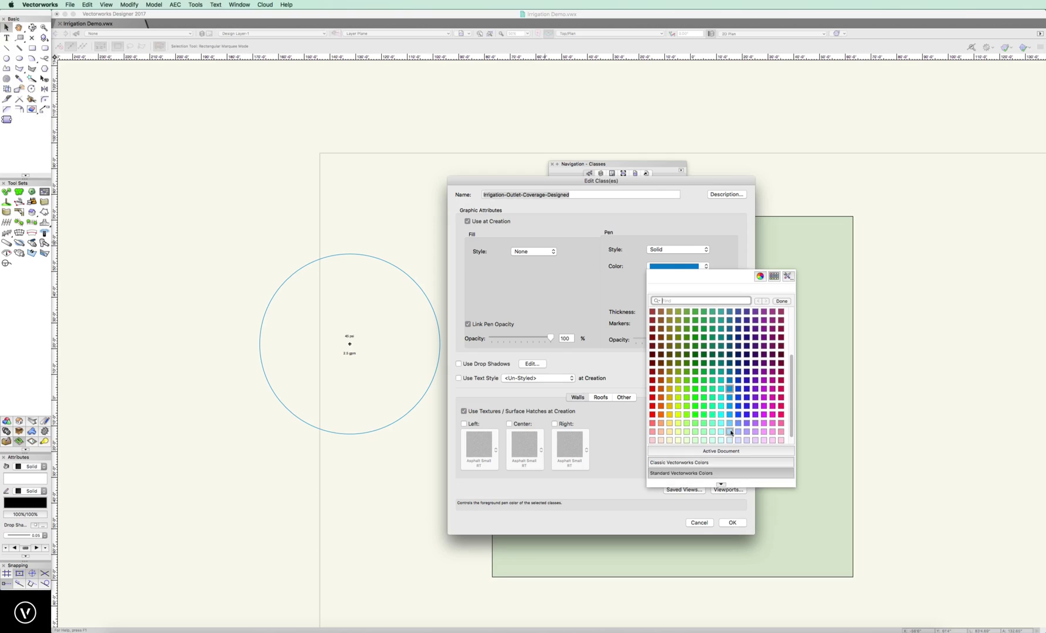
{"action": "left_click", "coordinate": [730, 431]}
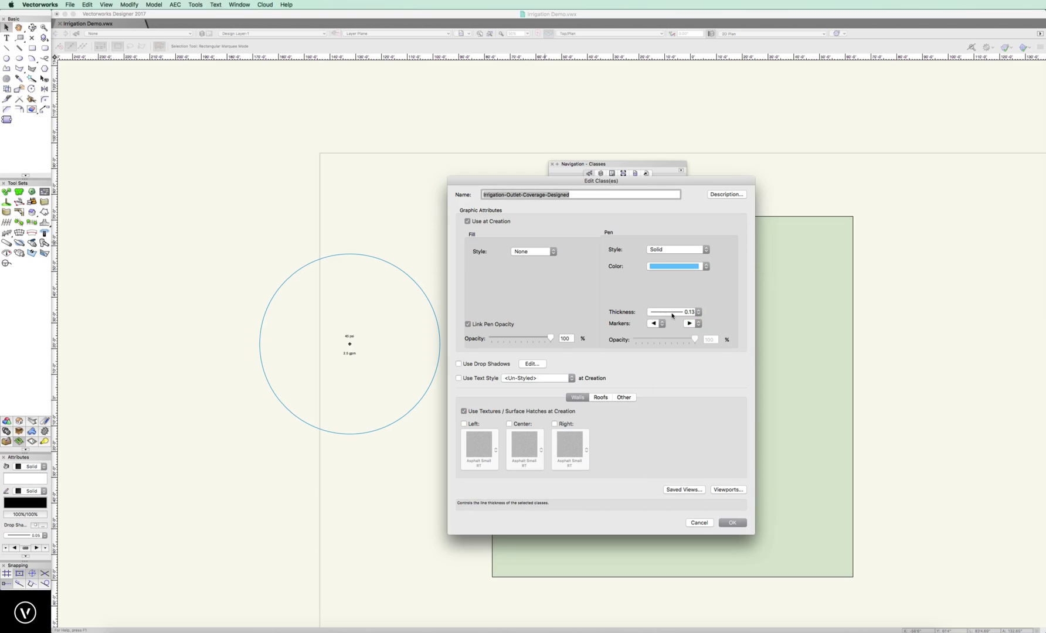
Step: Give the Irrigation-Outlet-Coverage-Designed class a solid fill in a pale blue
{"action": "left_click", "coordinate": [526, 255]}
{"action": "left_click", "coordinate": [525, 262]}
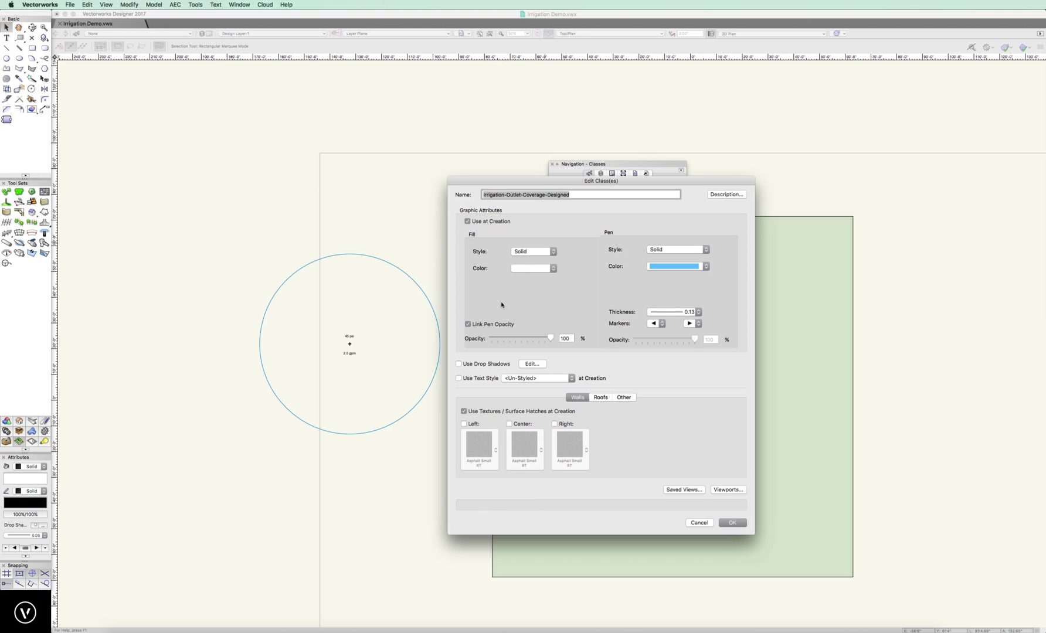
{"action": "left_click", "coordinate": [525, 269]}
{"action": "scroll", "coordinate": [599, 402], "scroll_direction": "down", "scroll_amount": 3}
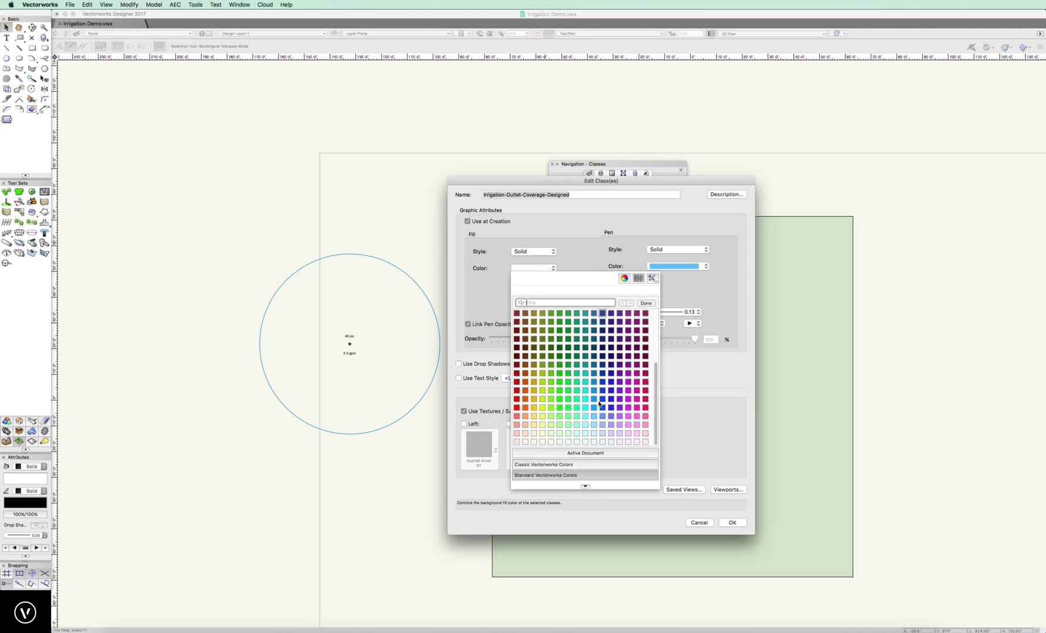
{"action": "left_click", "coordinate": [593, 434]}
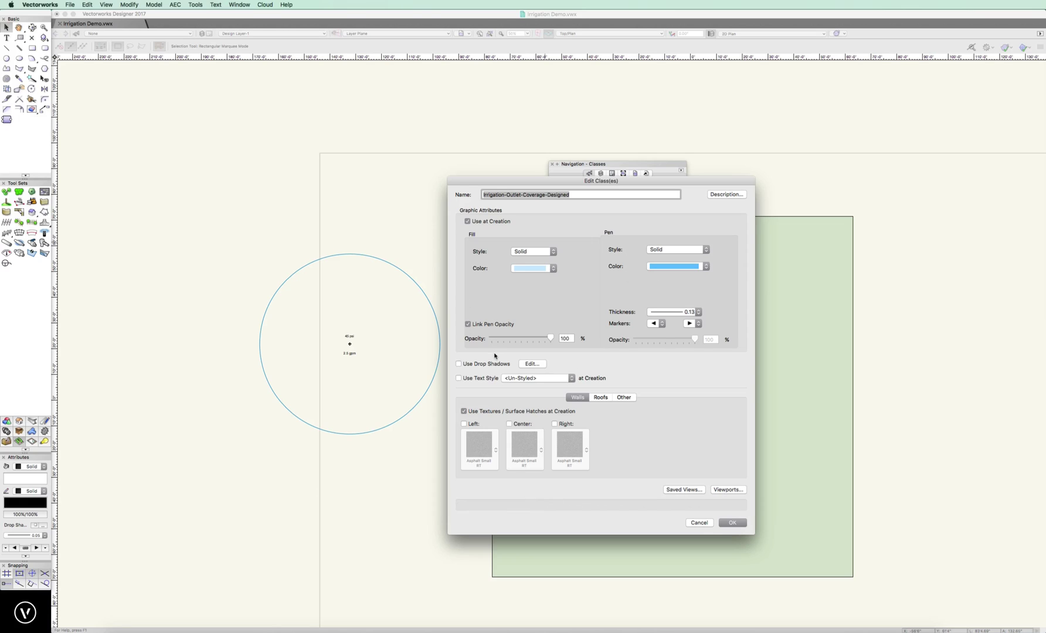
Step: Unlink the class's pen opacity, set the fill opacity to 10%, lower the pen opacity and apply the class changes
{"action": "left_click", "coordinate": [467, 324]}
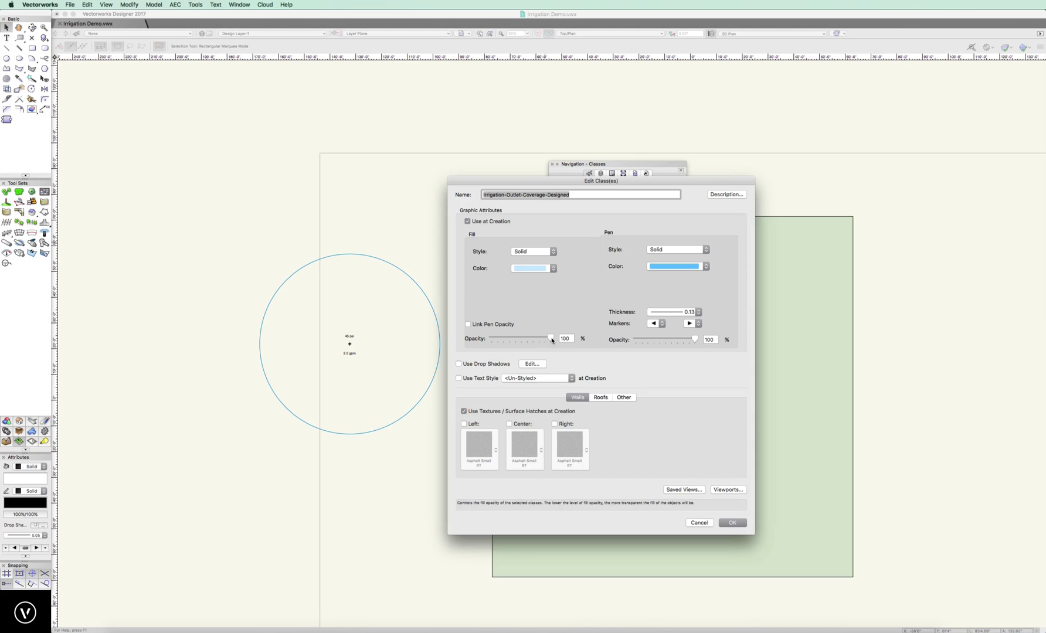
{"action": "left_click_drag", "start_coordinate": [551, 338], "coordinate": [497, 343]}
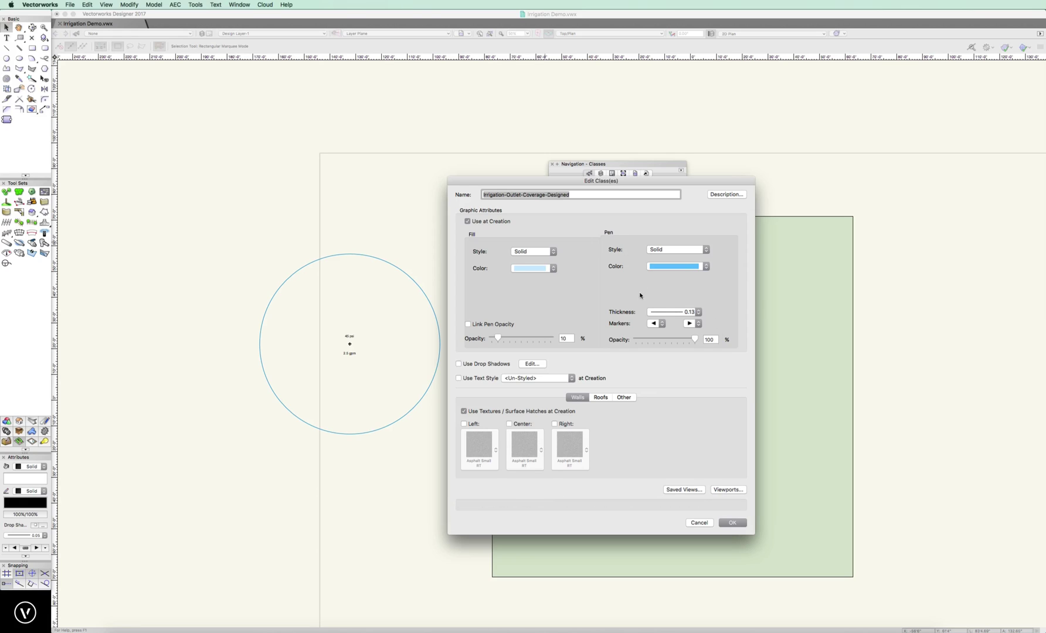
{"action": "left_click_drag", "start_coordinate": [695, 340], "coordinate": [664, 341]}
{"action": "left_click", "coordinate": [731, 522]}
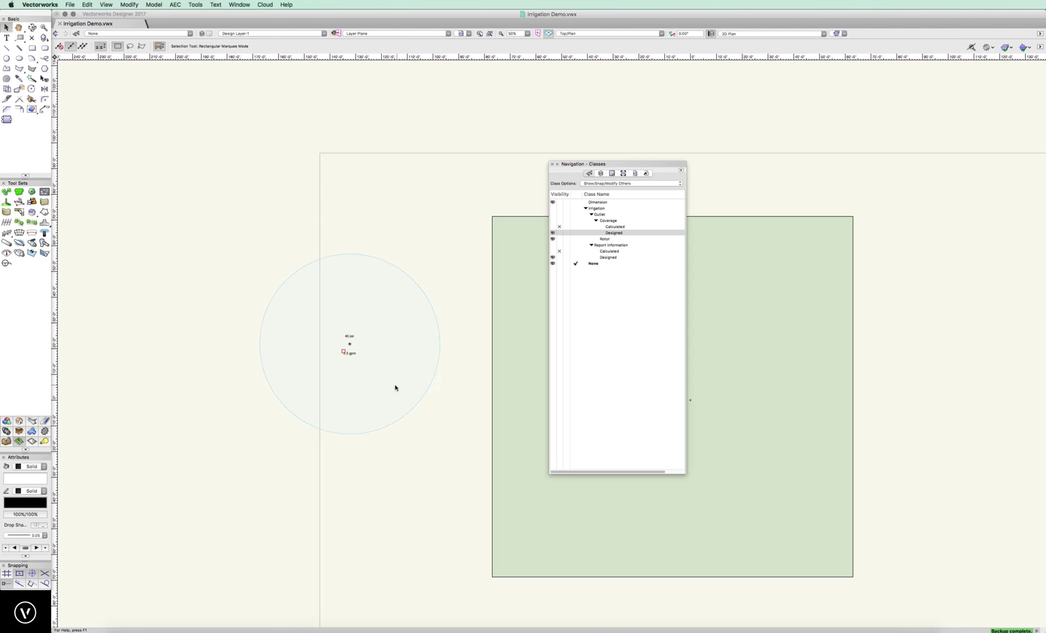
Step: Place two copies of the outlet near the original so that all three coverage circles overlap
{"action": "left_click_drag", "start_coordinate": [395, 392], "coordinate": [275, 363]}
{"action": "left_click_drag", "start_coordinate": [174, 393], "coordinate": [172, 410], "text": "alt"}
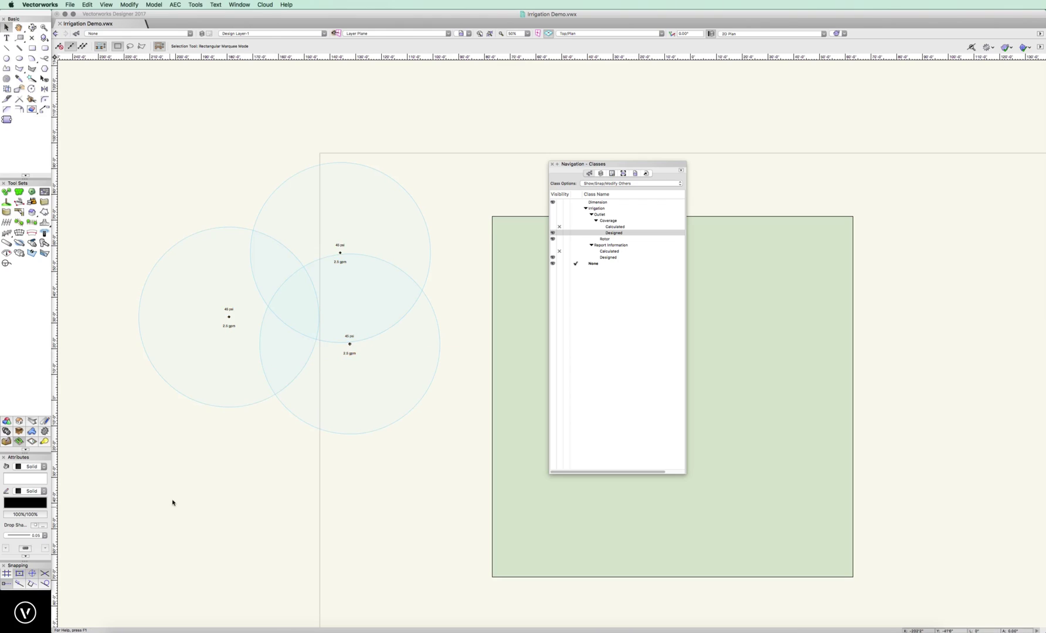